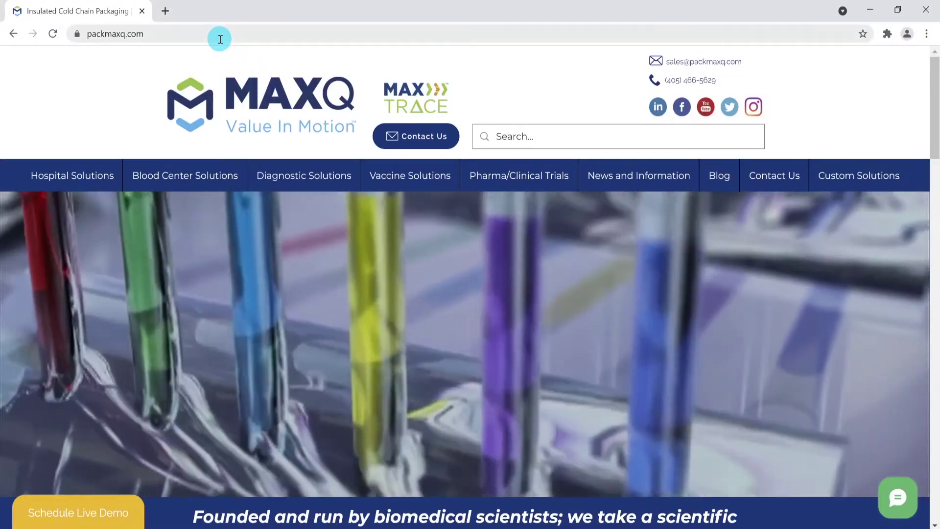
Load the MaxQ tracking portal at maxq.roambee.com
left_click(220, 37)
type("maxq.r")
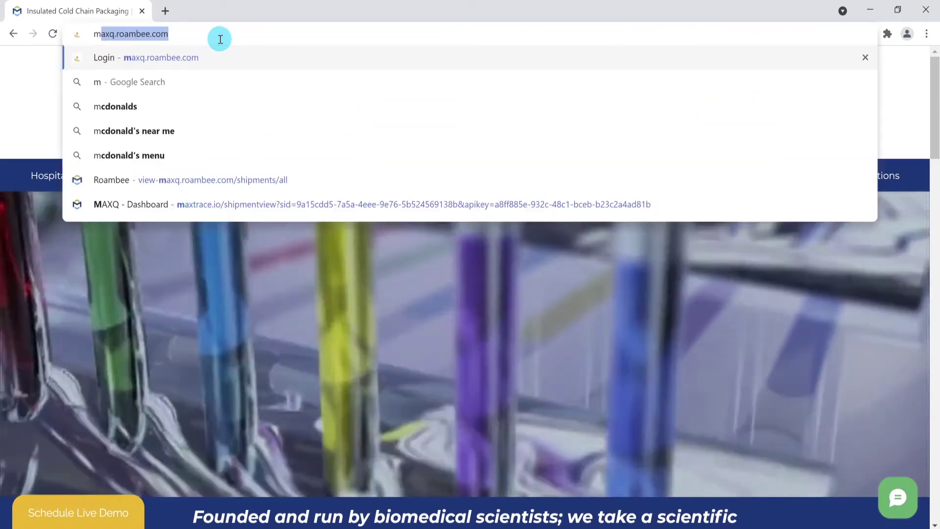
type("oambee.com")
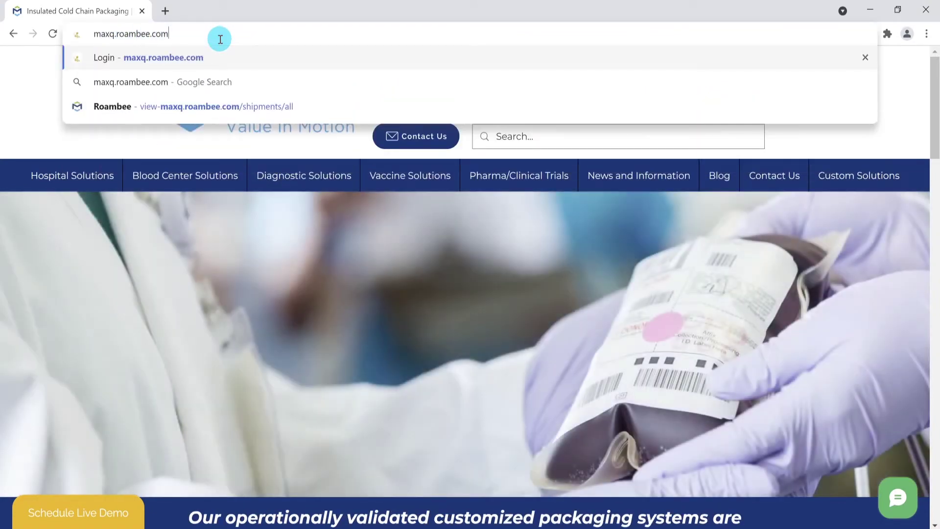
key("Return")
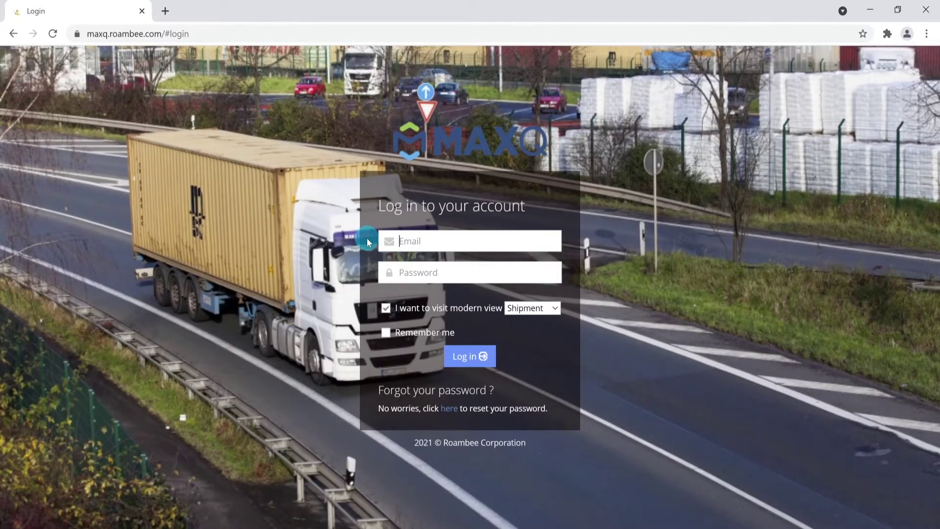
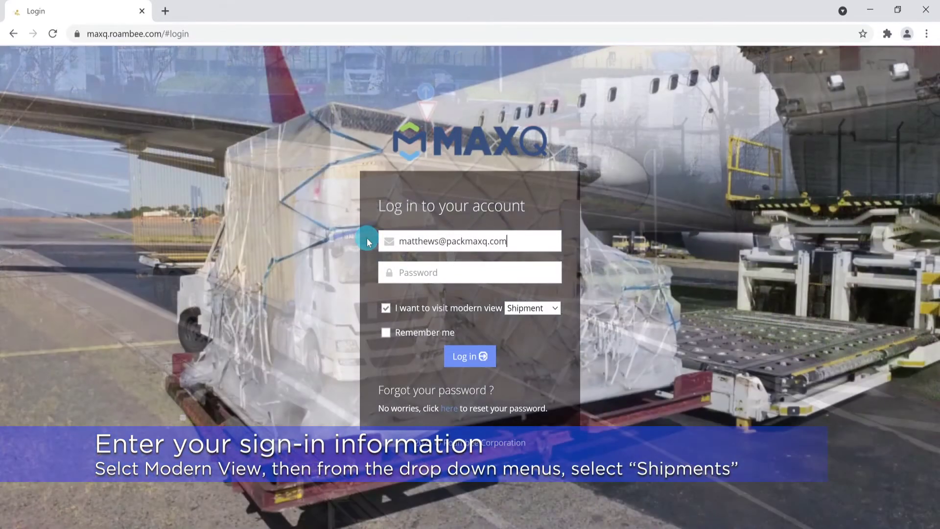
Log in with the account email and password, keeping Shipment as the modern view
key("Tab")
type("•••••••••")
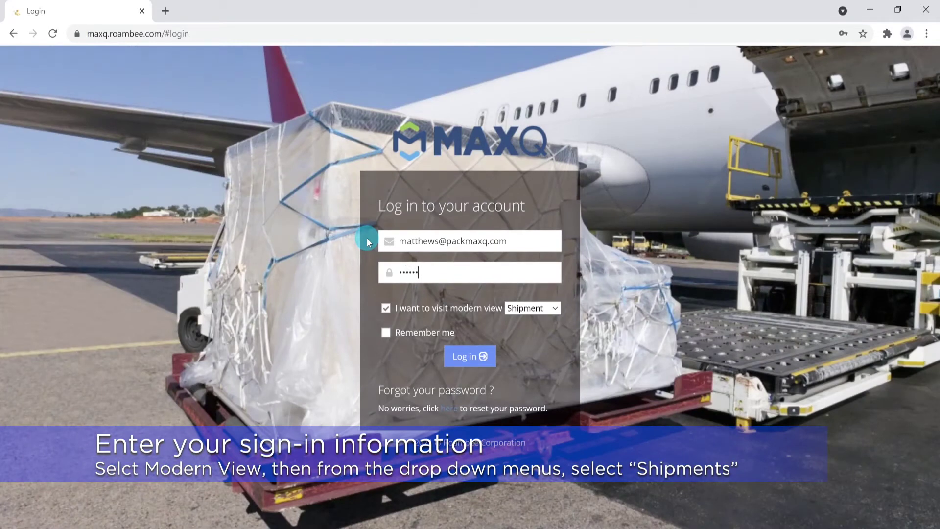
type("•")
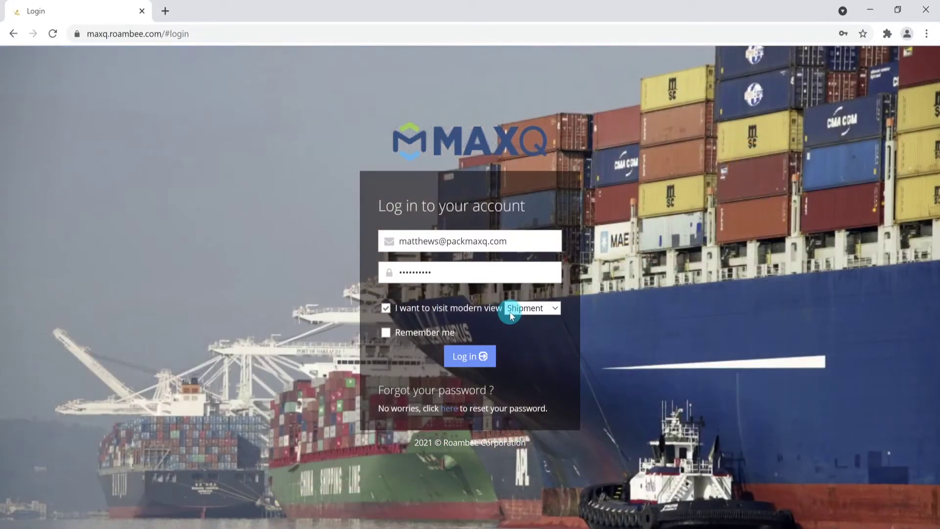
left_click(510, 309)
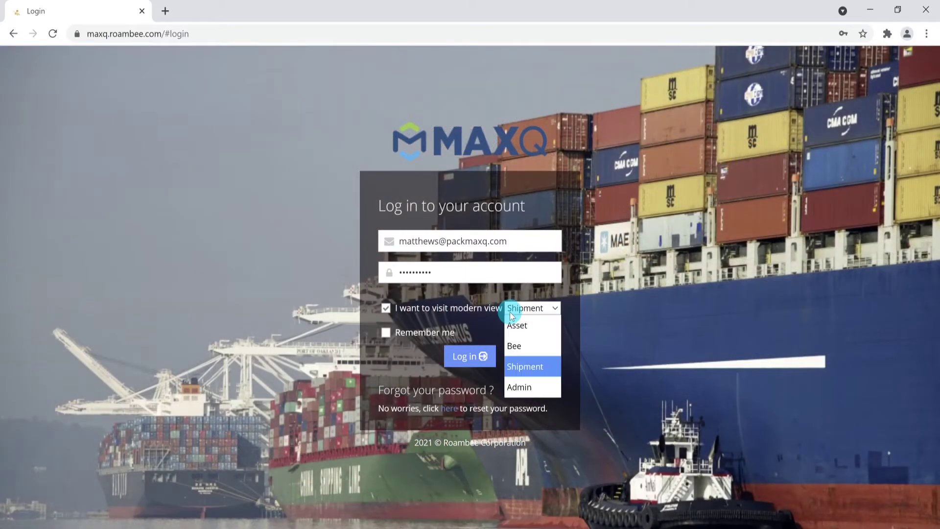
left_click(522, 367)
left_click(474, 362)
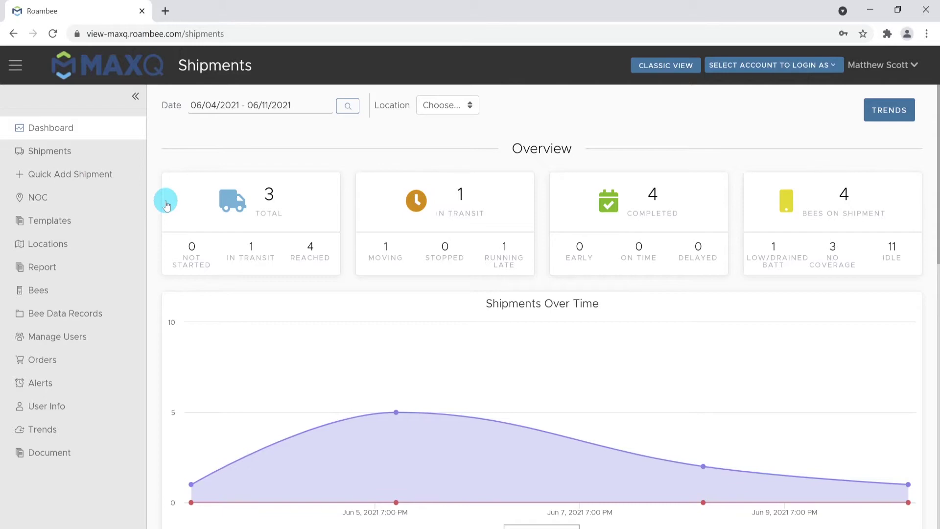
Open the shipment Templates list from the sidebar
left_click(120, 216)
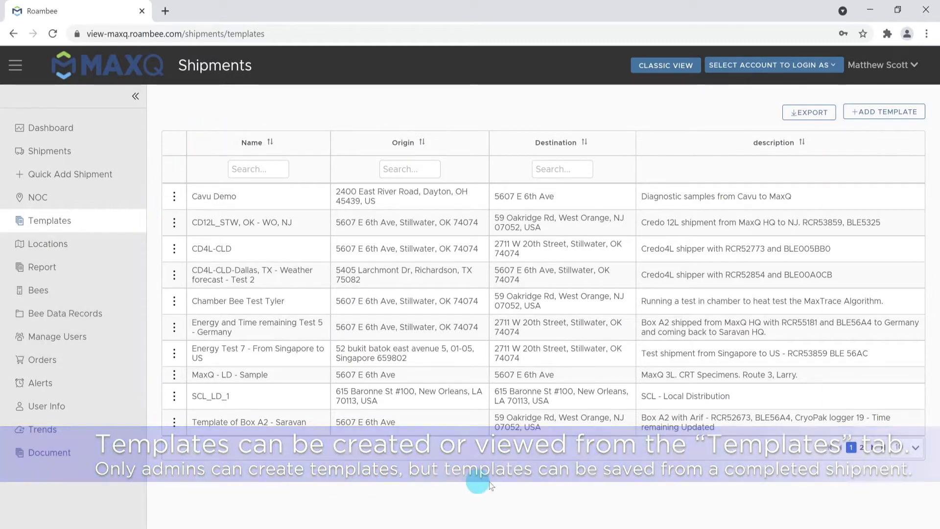
Page through the templates, then show 50 templates per page
left_click(861, 447)
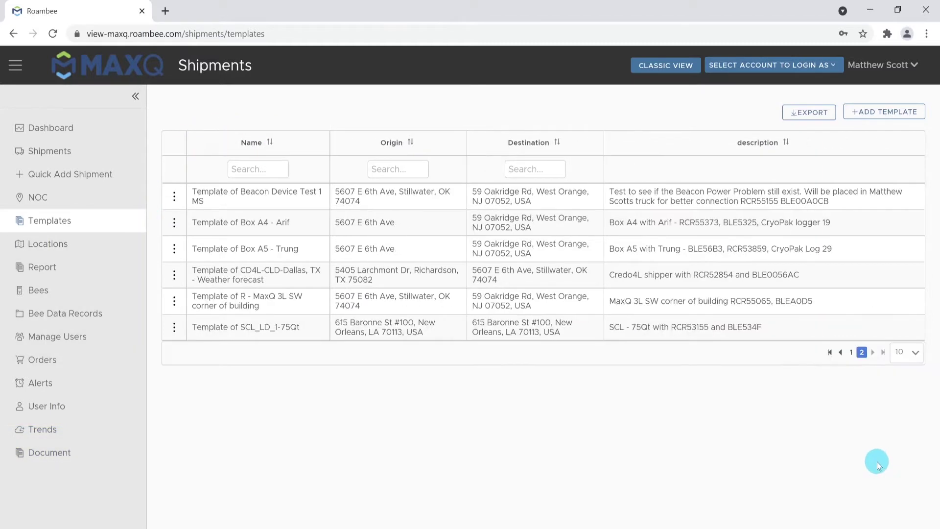
left_click(851, 352)
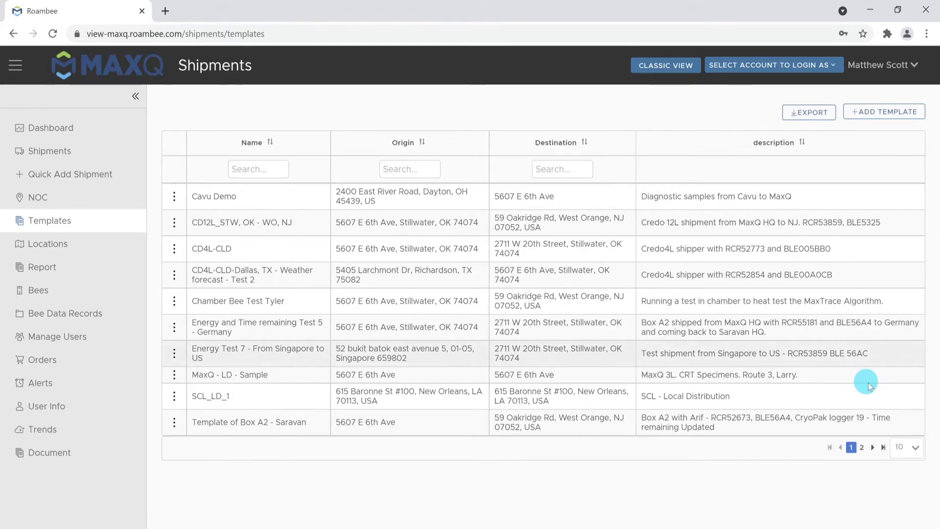
left_click(917, 446)
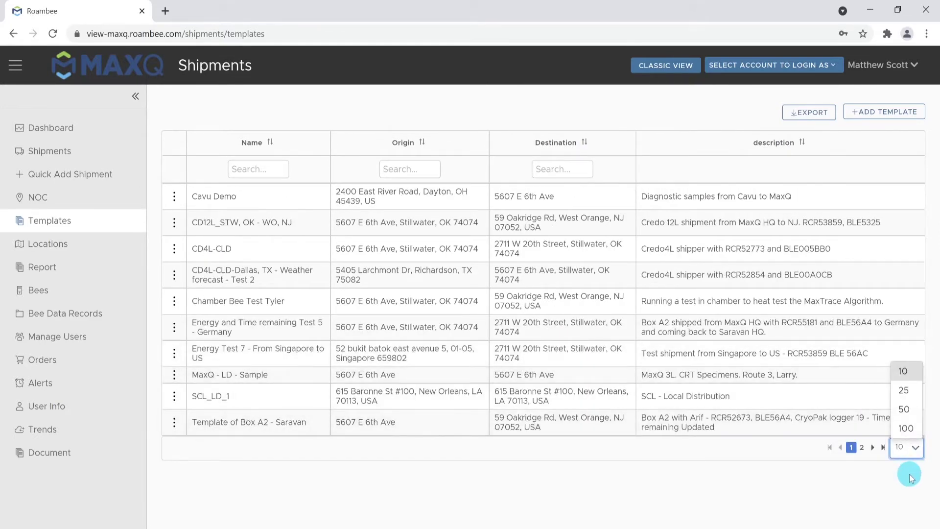
left_click(906, 409)
Scroll through all templates, return to 10 rows per page, and go to the Shipments list
scroll(728, 399, "down", 2)
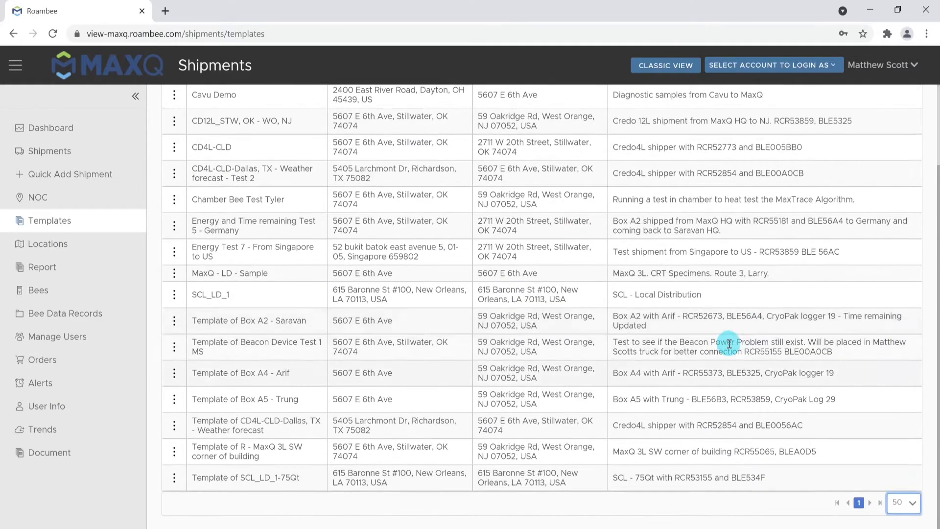
scroll(582, 362, "up", 3)
scroll(759, 431, "down", 3)
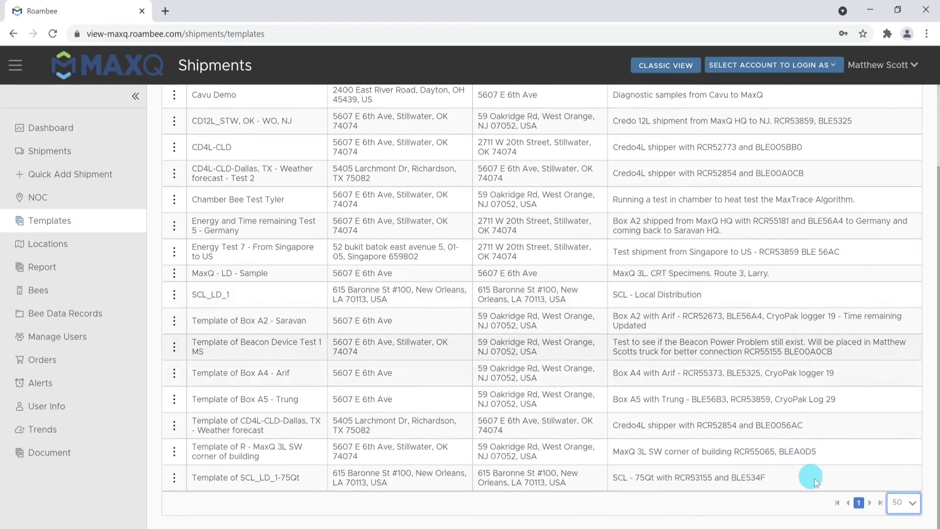
left_click(908, 504)
left_click(898, 425)
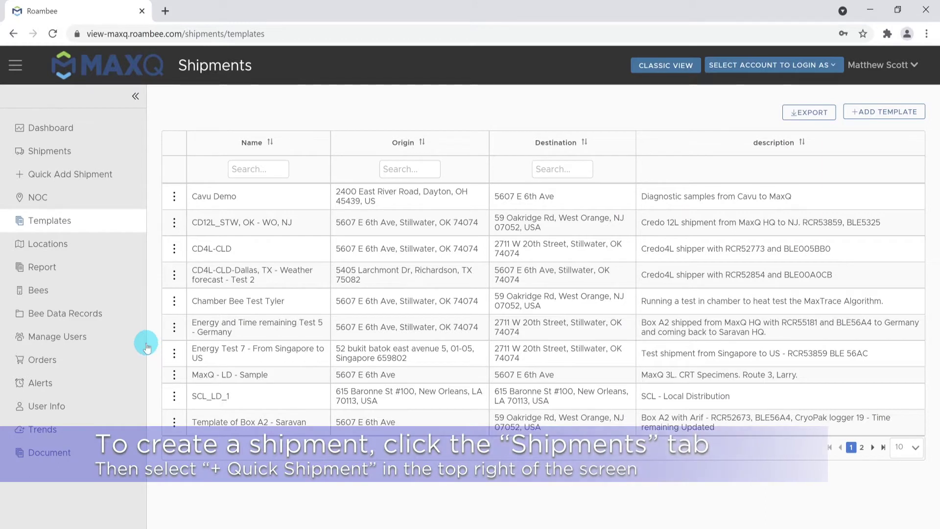
left_click(83, 162)
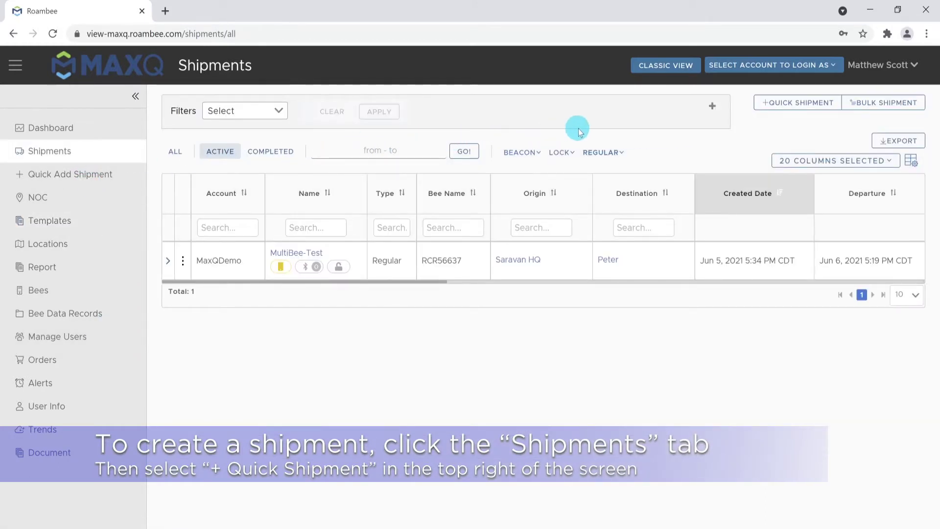
Start a quick shipment without a template, named MaxQ Demo Shipment, described 'Demo shipment'
left_click(786, 111)
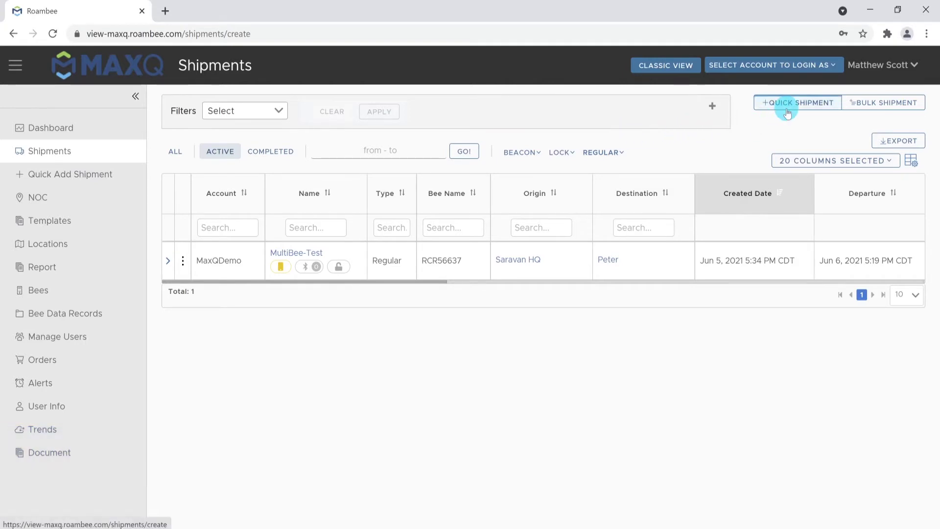
left_click(444, 156)
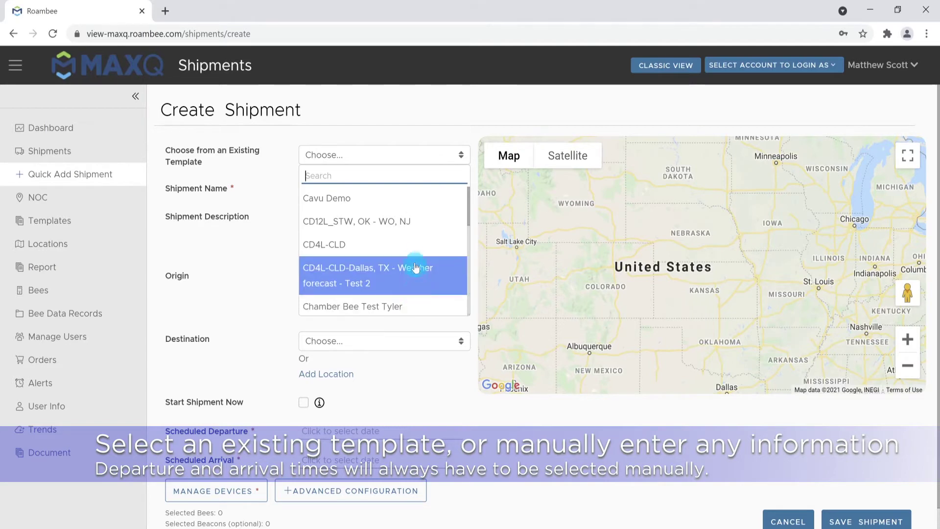
left_click(399, 138)
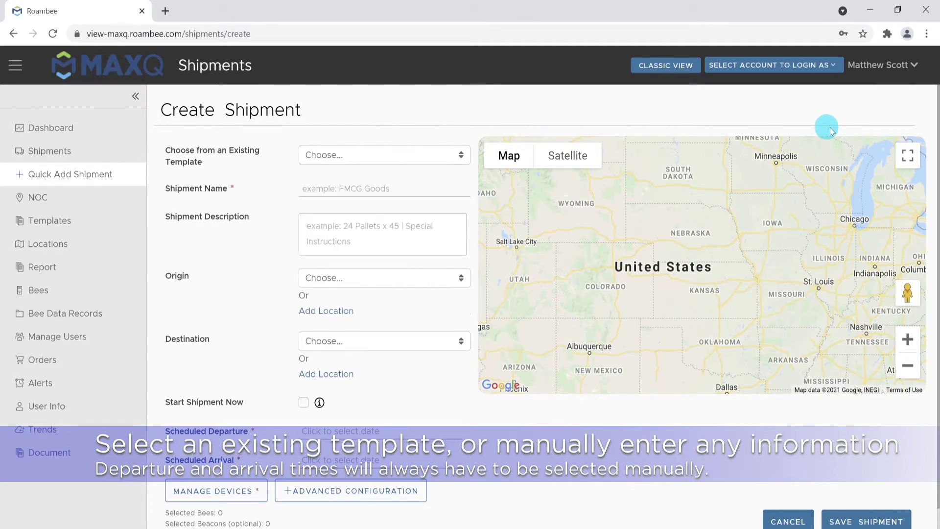
left_click(438, 191)
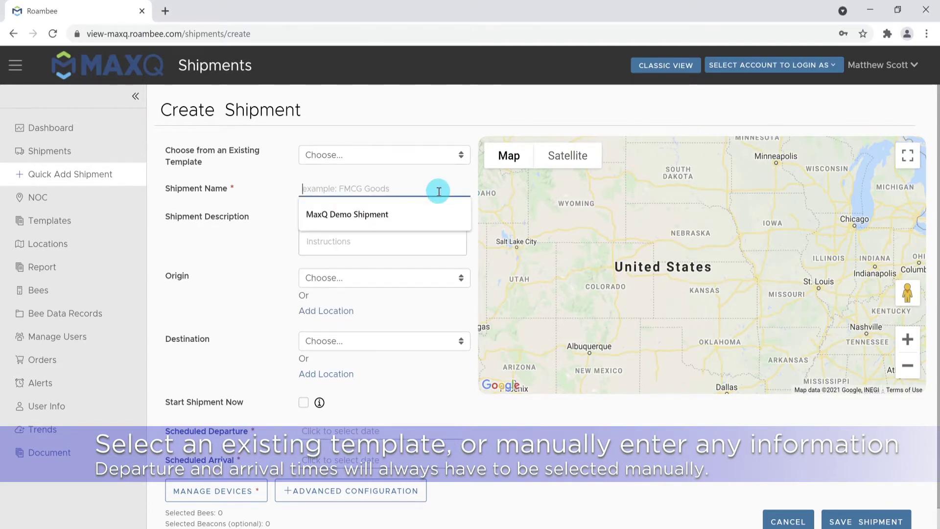
type("M")
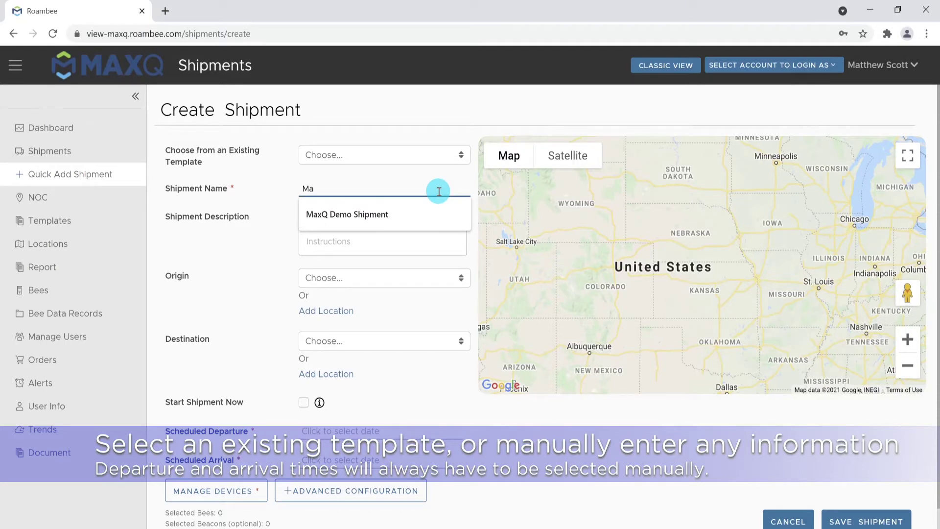
type("a")
left_click(421, 214)
left_click(395, 221)
type("Demo shipment")
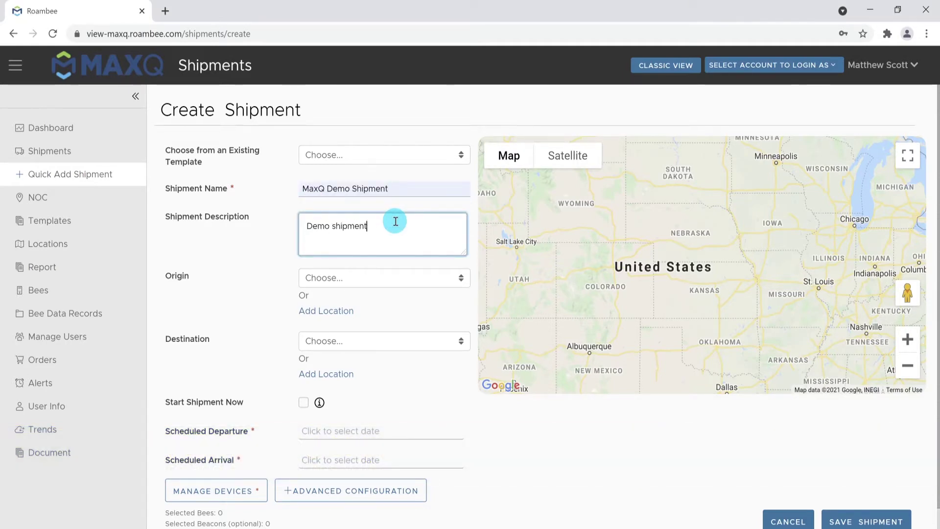
Set origin to MaxQ HQ and destination to MTC - MaxQ Test lab
left_click(383, 280)
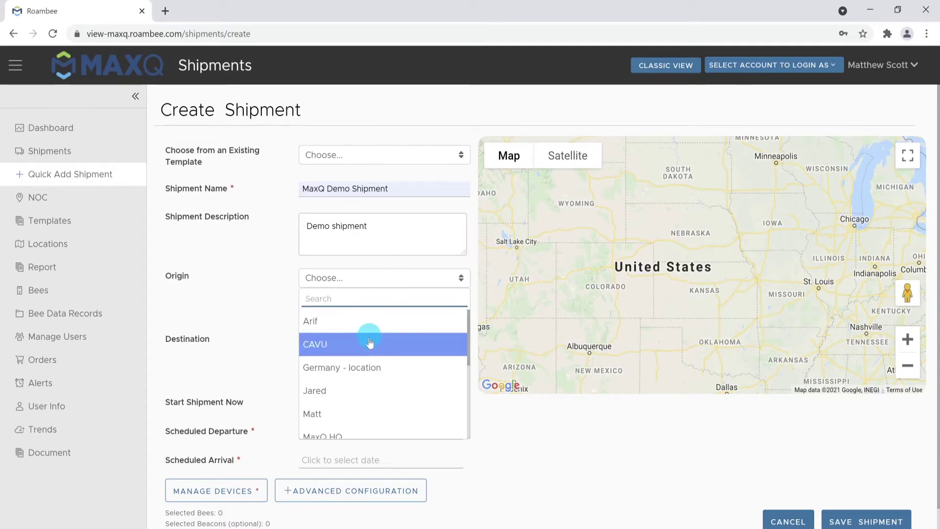
left_click(362, 434)
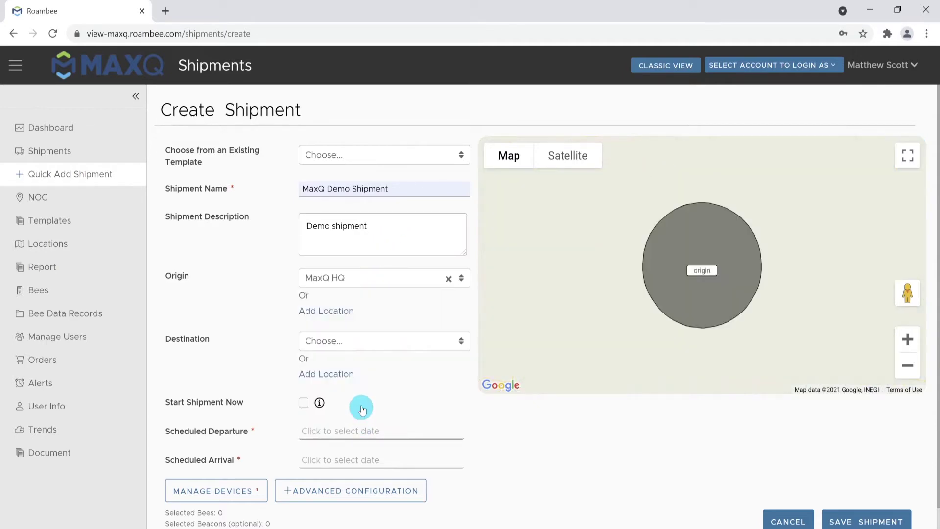
left_click(346, 343)
scroll(338, 377, "down", 3)
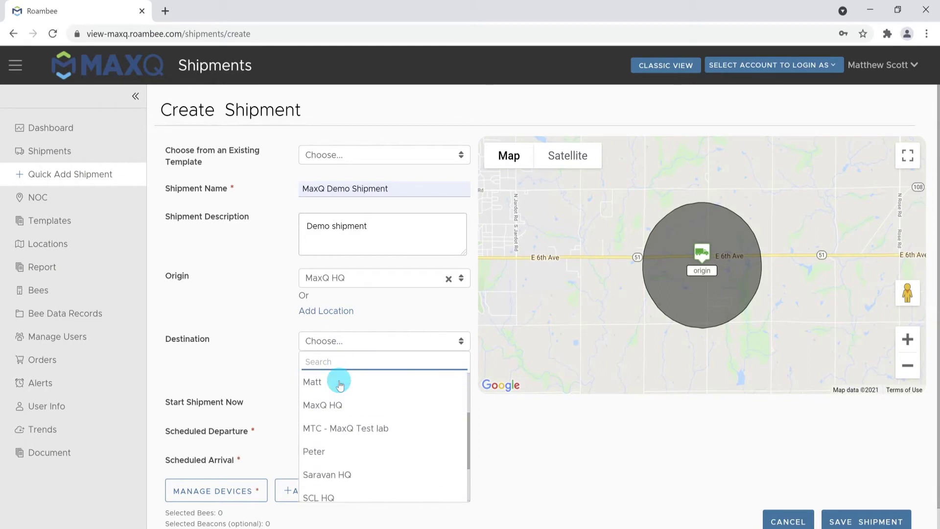
scroll(346, 422, "up", 1)
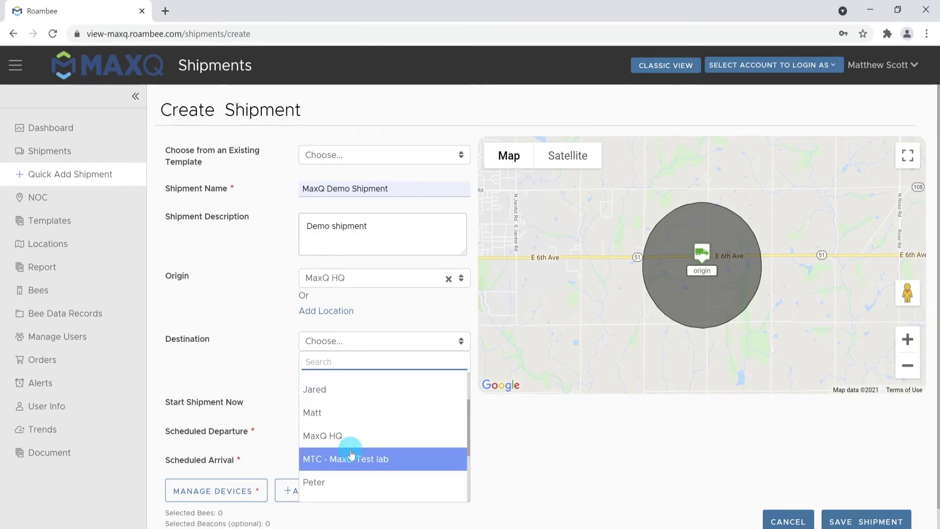
left_click(352, 457)
left_click(339, 432)
Set departure to June 11 and scheduled arrival to 06/19/2021 15:05
left_click(433, 269)
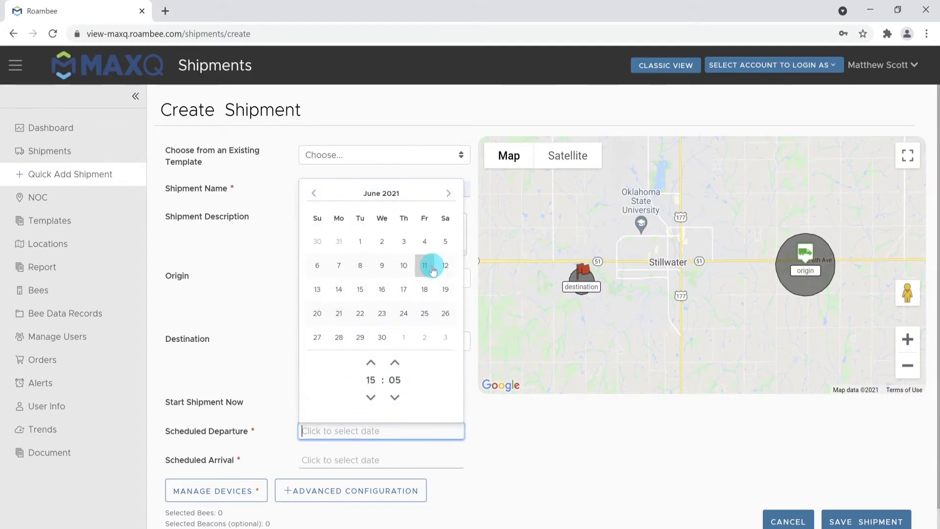
left_click(360, 458)
left_click(395, 368)
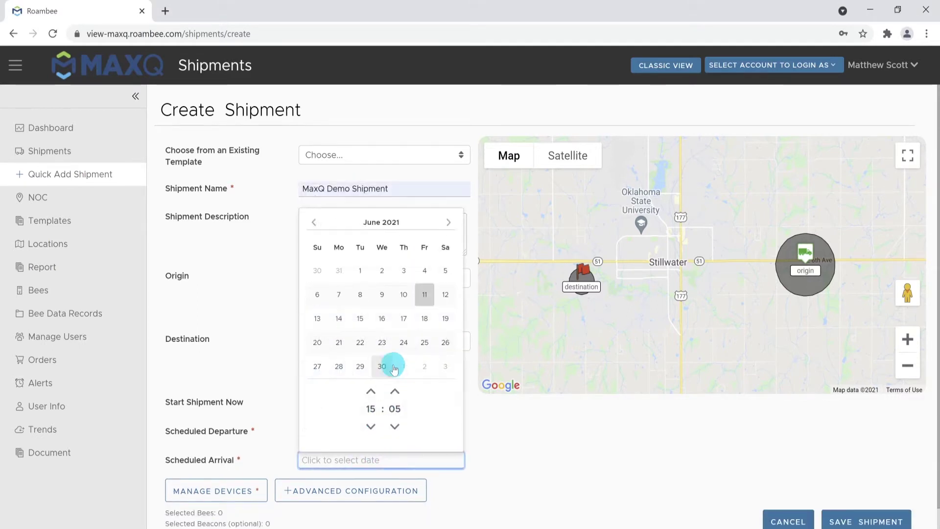
left_click(445, 318)
left_click(492, 420)
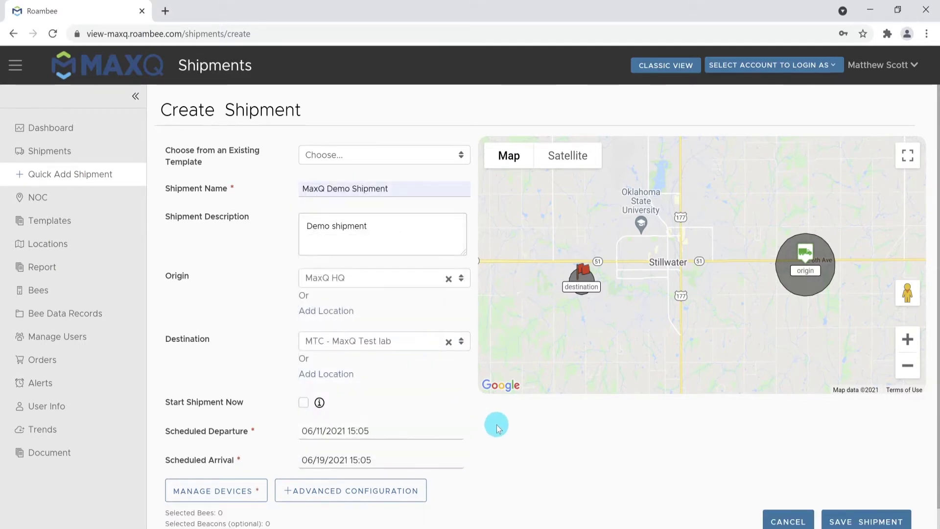
scroll(497, 429, "down", 1)
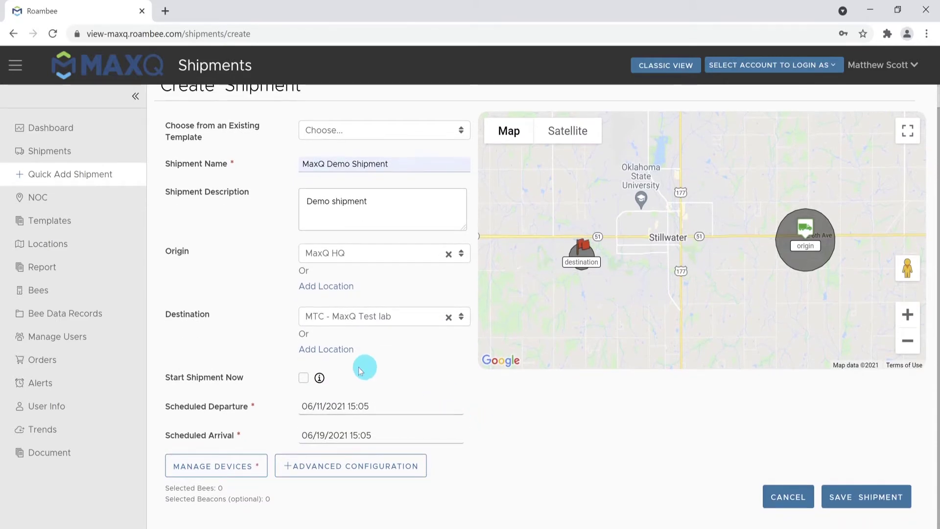
Turn on and confirm Start Shipment Now, then go to Manage Devices
left_click(303, 377)
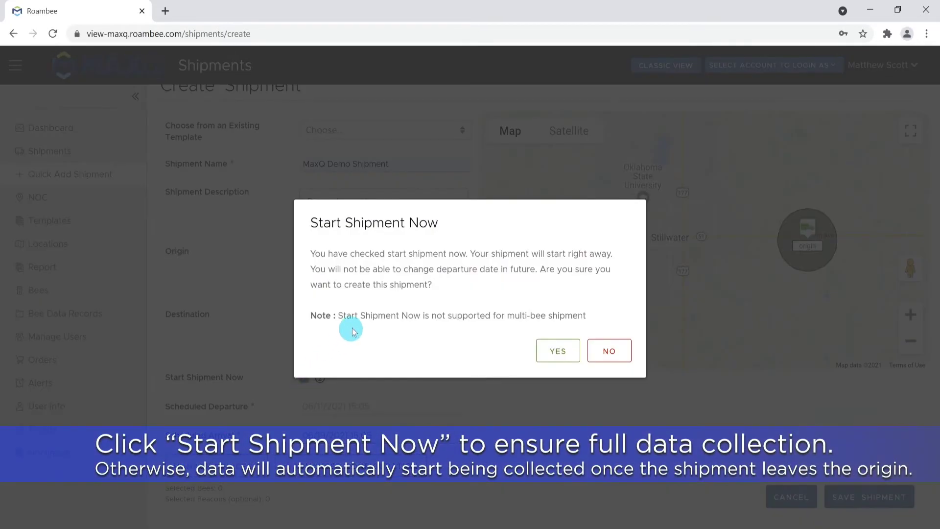
left_click(543, 352)
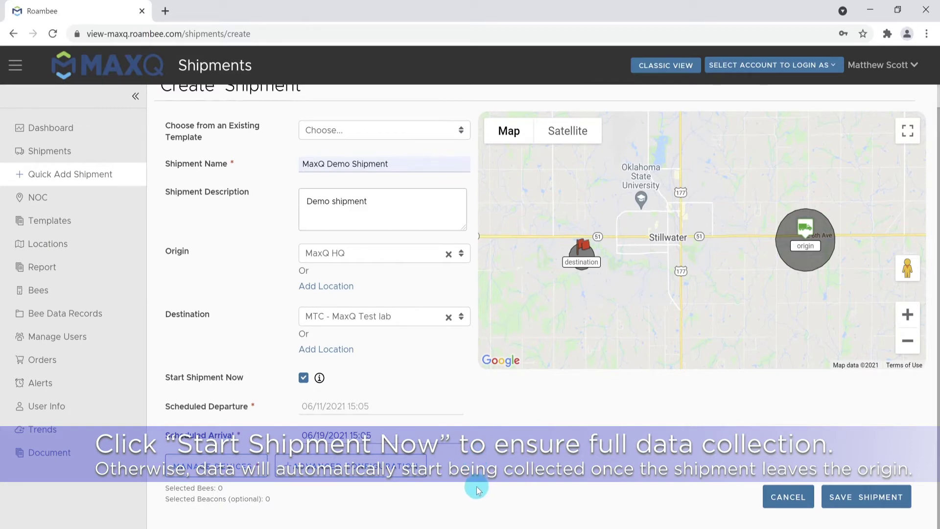
left_click(244, 473)
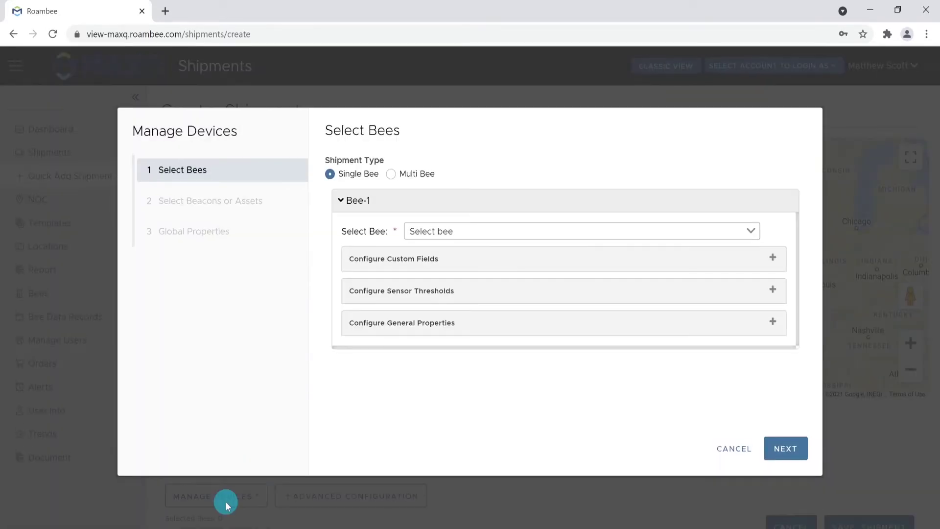
Assign bee RCR52854 with temperature limits high 6 °C, low 1 °C, and a 4 °C pre-alert
left_click(486, 231)
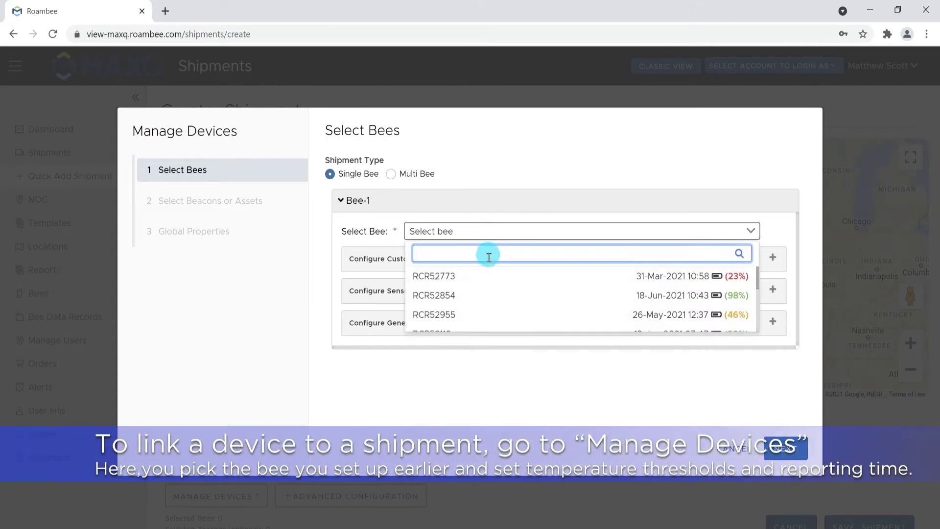
left_click(501, 294)
left_click(498, 291)
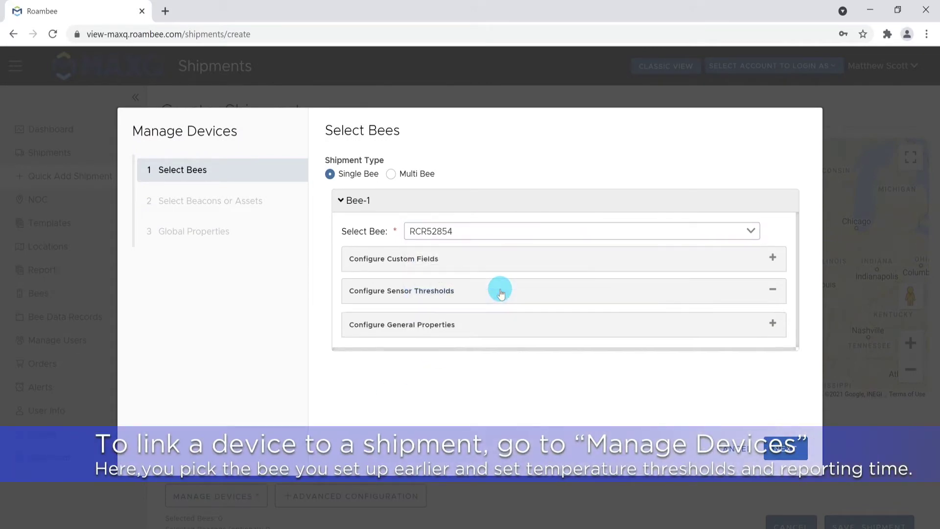
scroll(492, 284, "down", 2)
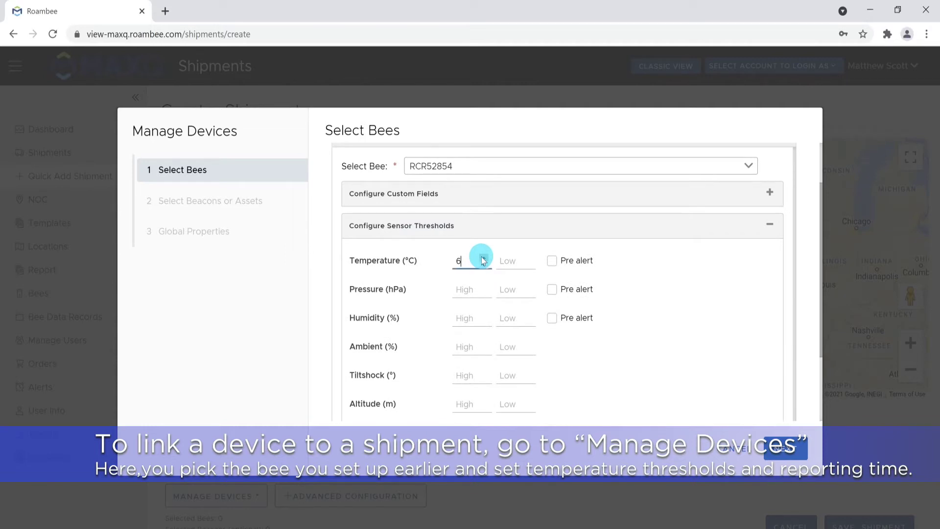
left_click(528, 258)
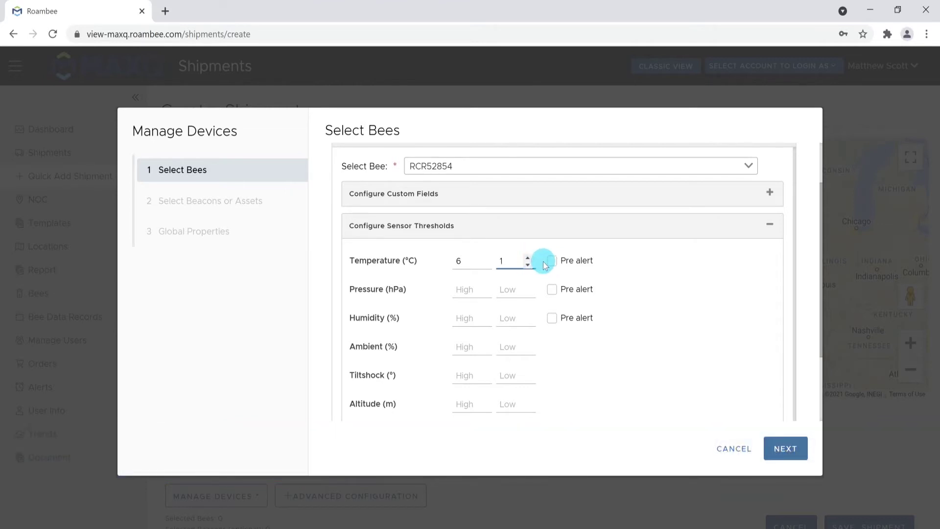
left_click(551, 264)
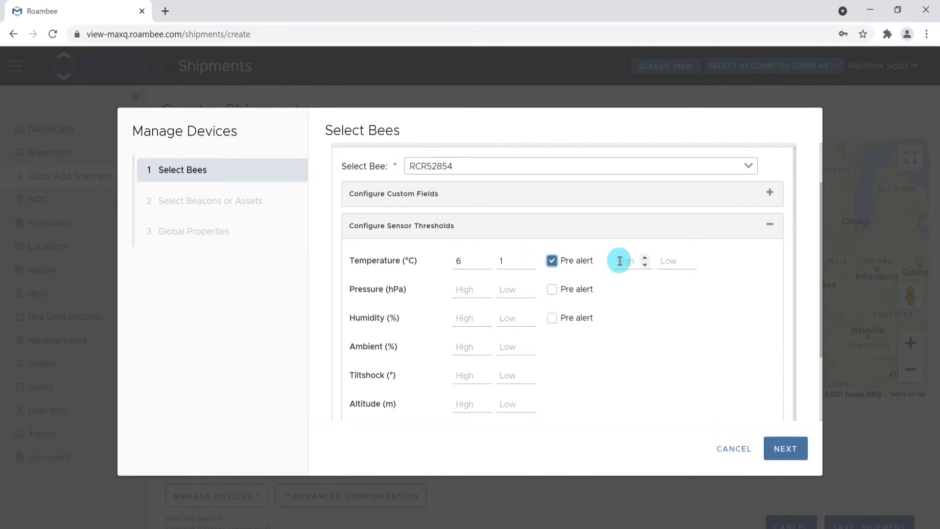
left_click(645, 257)
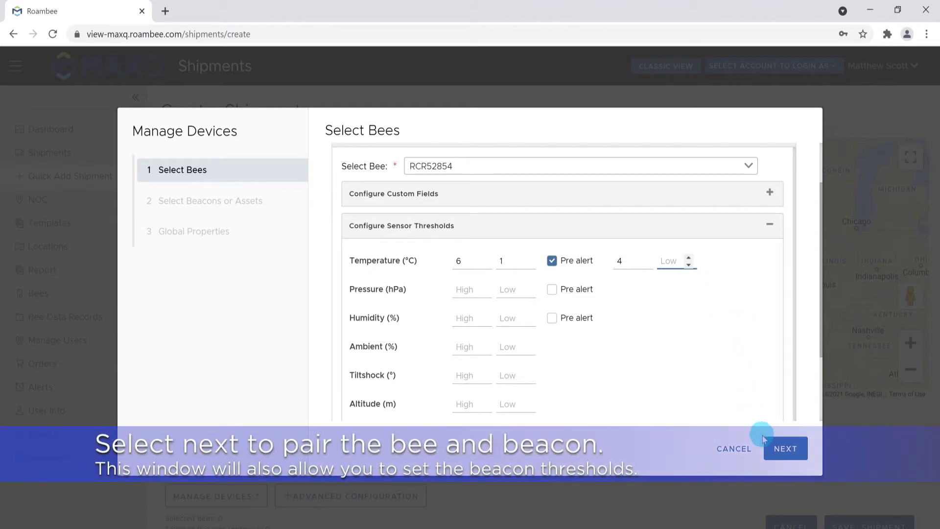
left_click(786, 448)
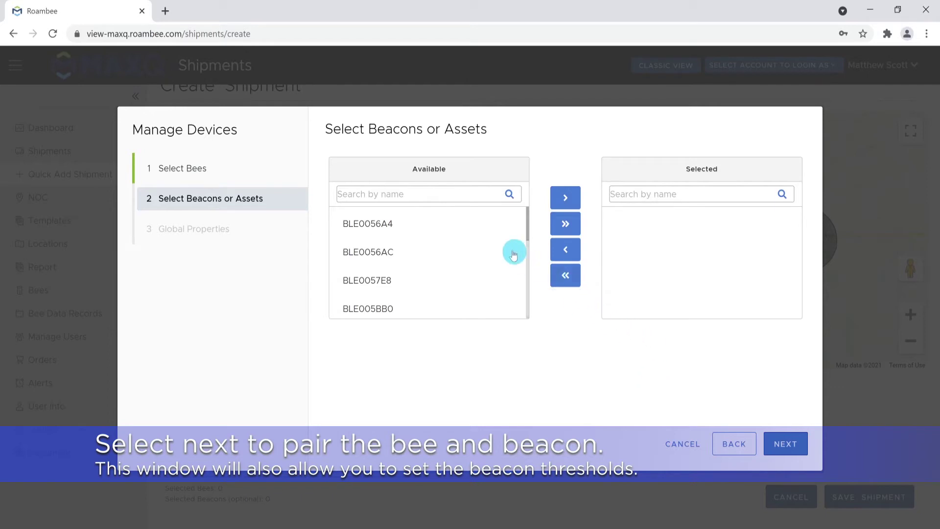
Pair beacon BLE0056A4 with the bee and set its high temperature threshold to 2 °C
left_click(458, 228)
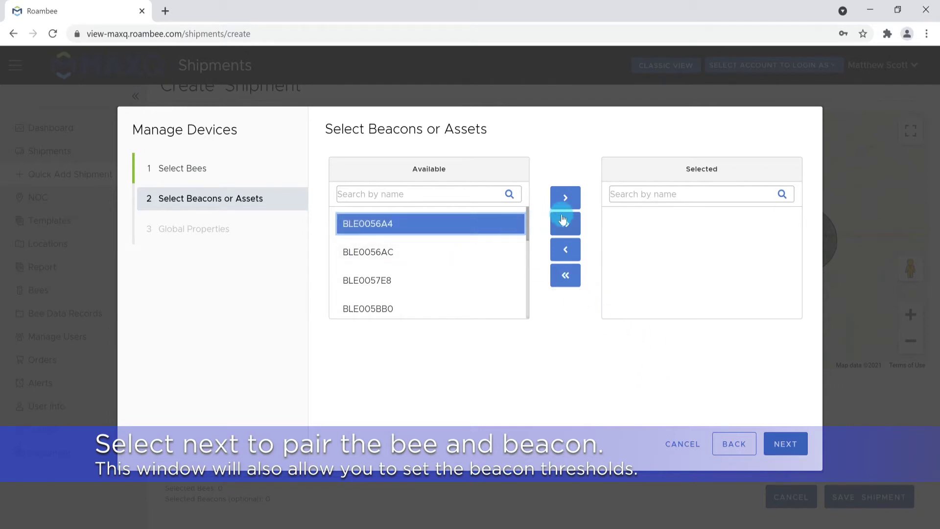
left_click(564, 197)
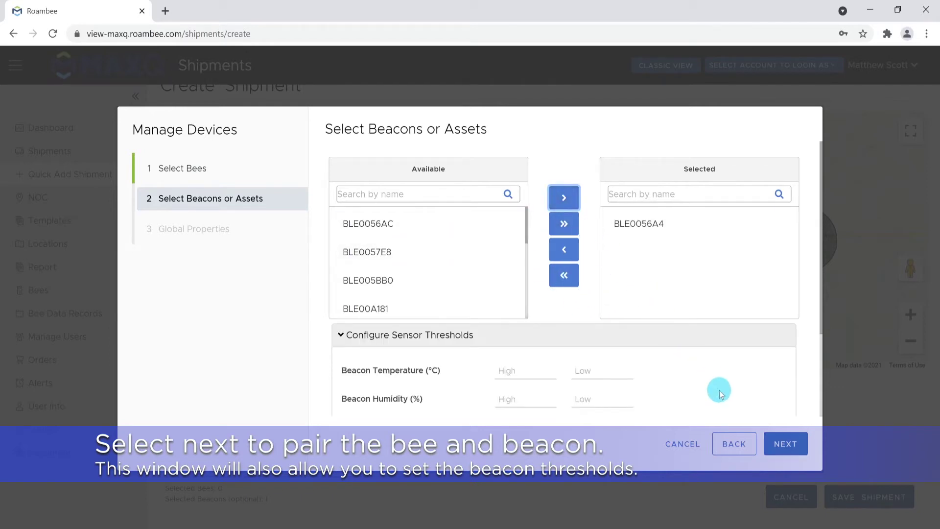
left_click(548, 377)
left_click(549, 368)
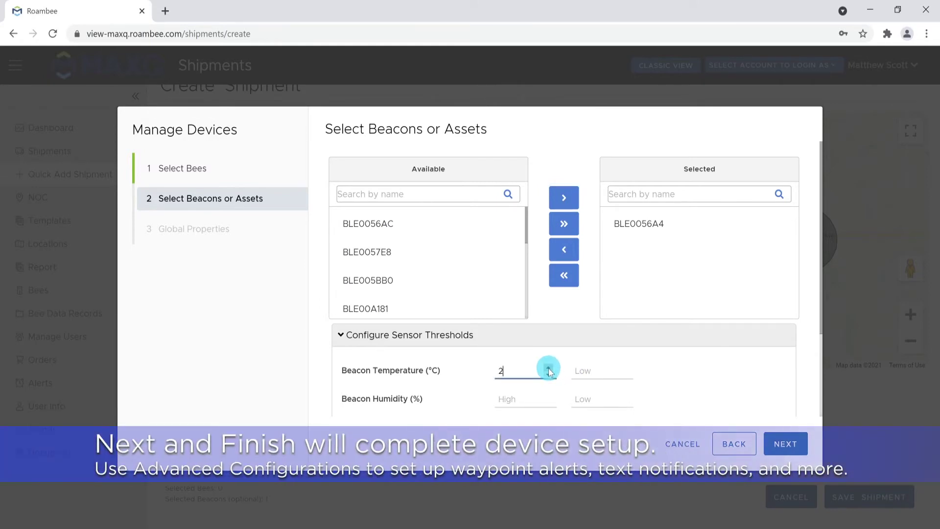
left_click(784, 444)
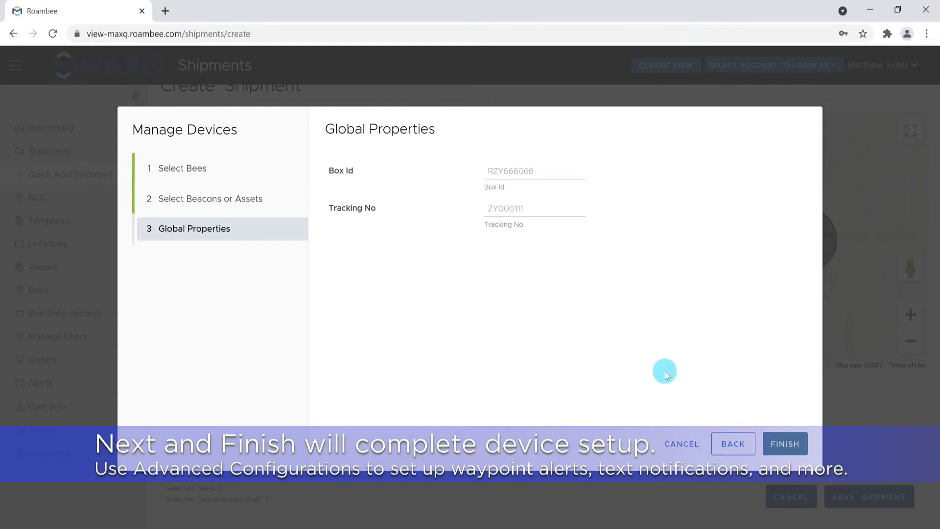
Finish device setup with 1 bee and 1 beacon, review Advanced Configuration, and save the shipment
left_click(784, 444)
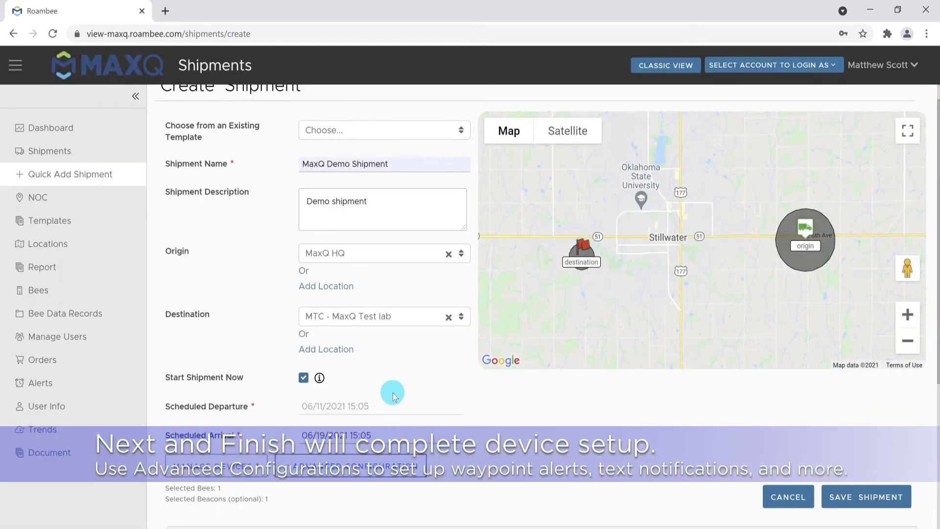
left_click(345, 473)
scroll(384, 416, "down", 5)
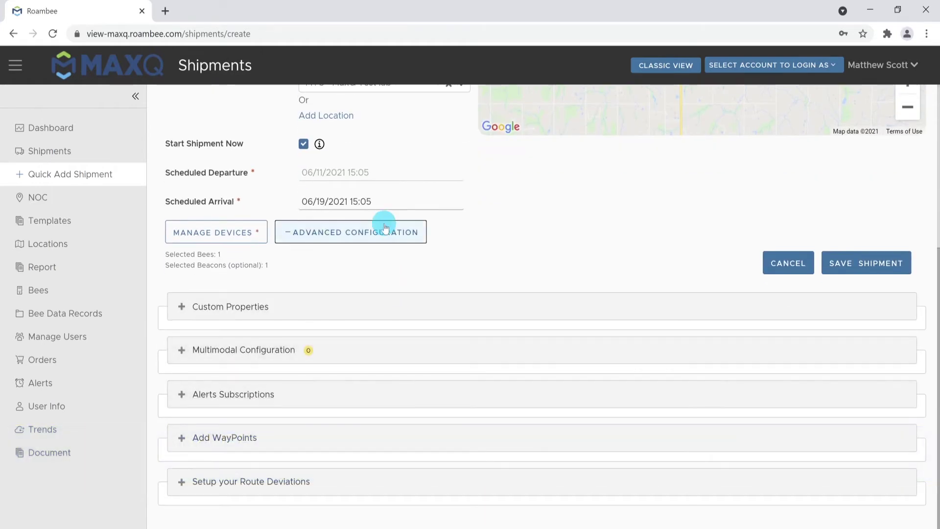
left_click(389, 237)
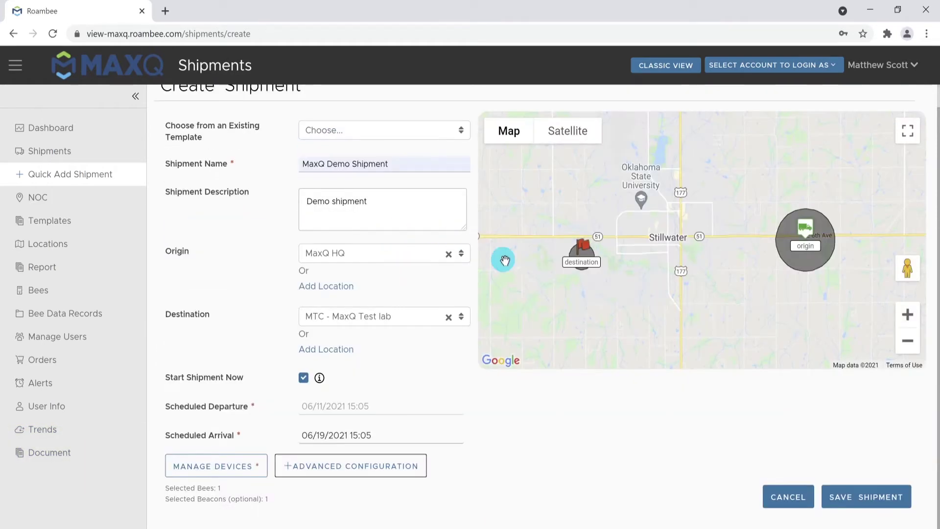
left_click(860, 497)
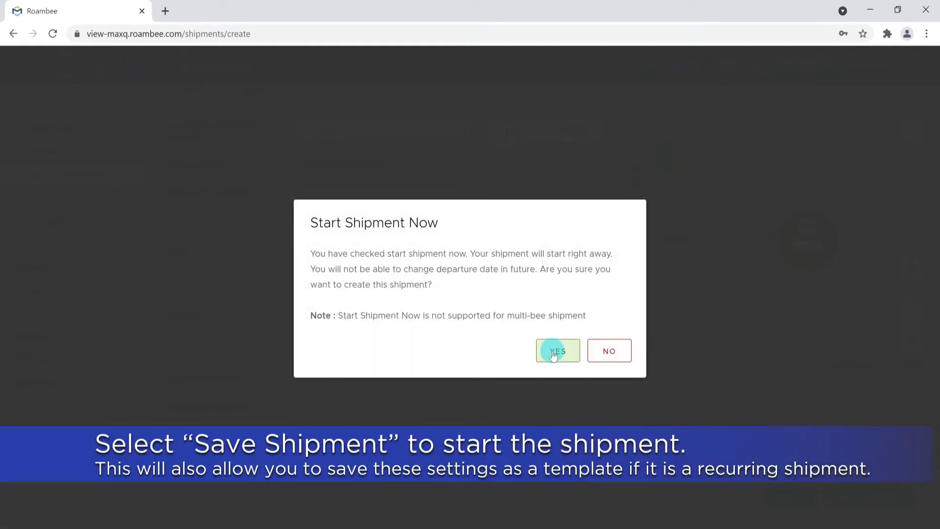
Confirm starting the shipment now, save it as a template, and dismiss the success message
left_click(553, 358)
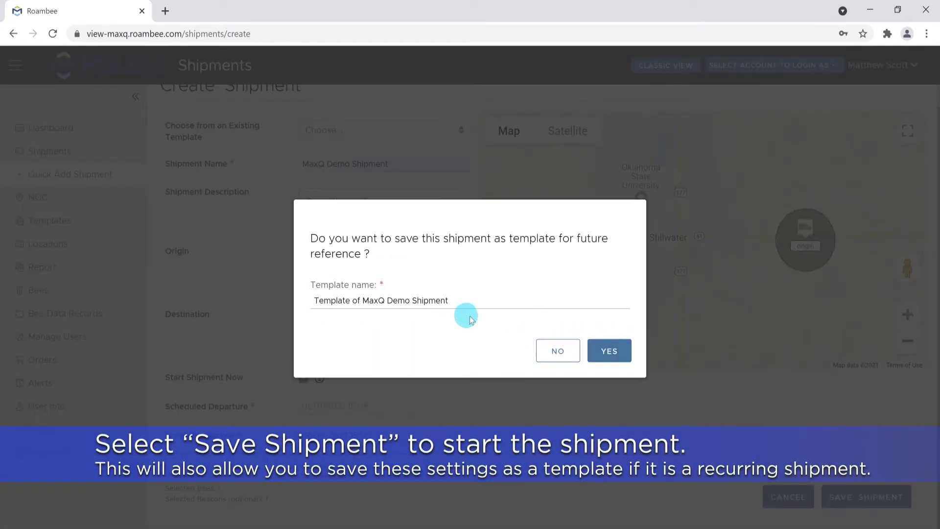
left_click(609, 354)
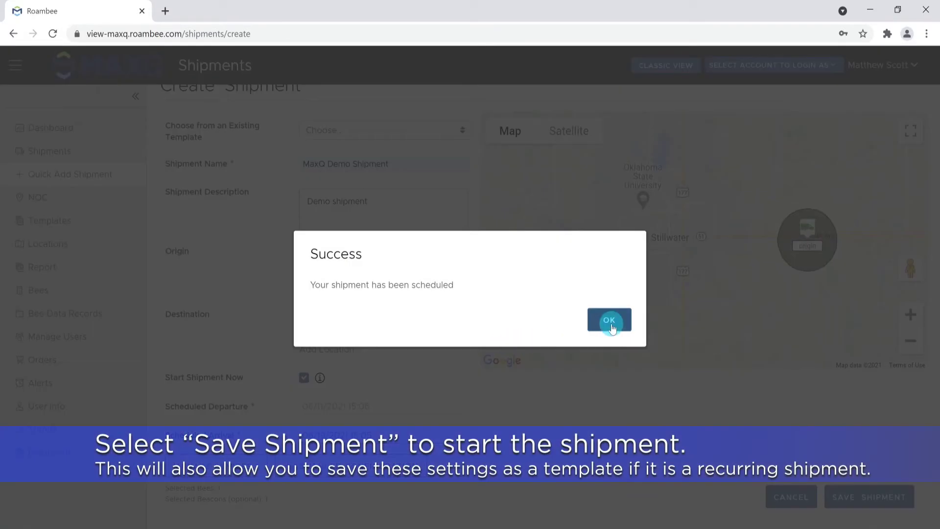
left_click(611, 325)
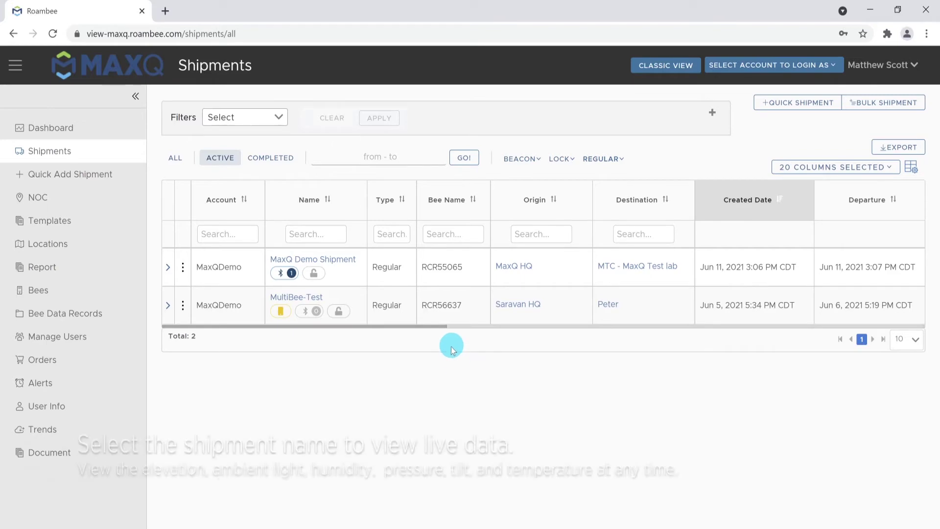
Open MaxQ Demo Shipment's details, chart beacon BLE00A0CB's temperature, and locate the Jun 4 reading
left_click(354, 261)
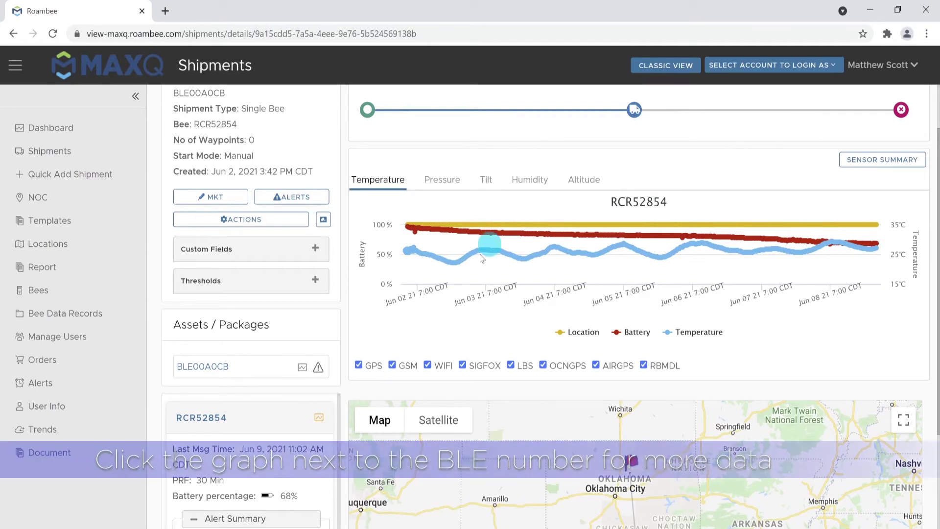
left_click(301, 367)
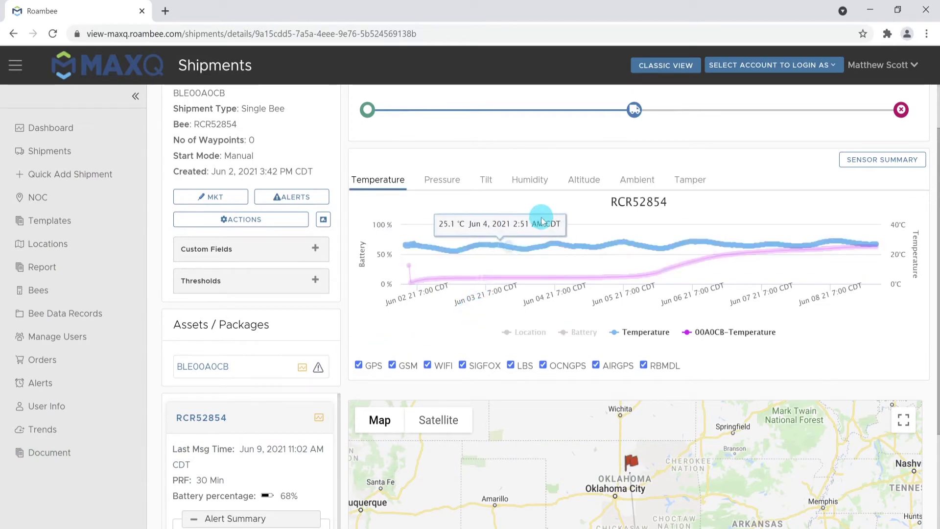
left_click(645, 182)
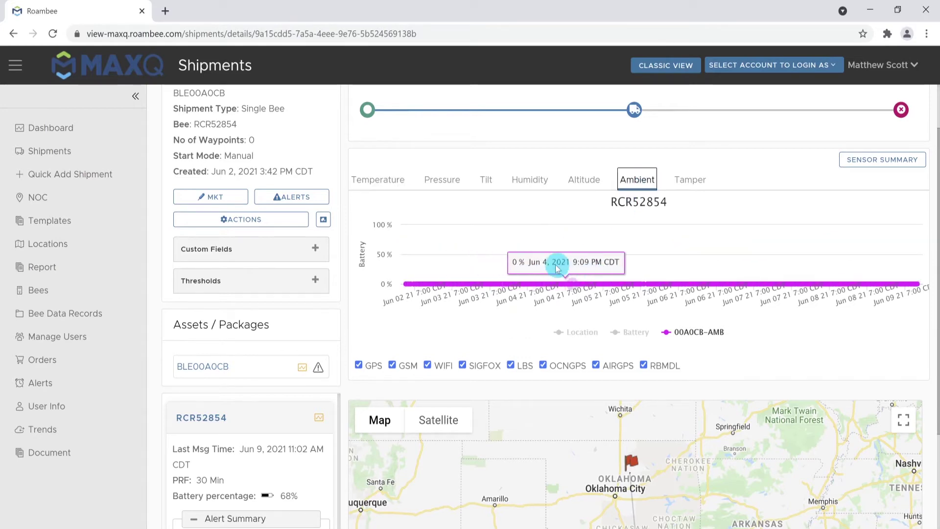
left_click(399, 180)
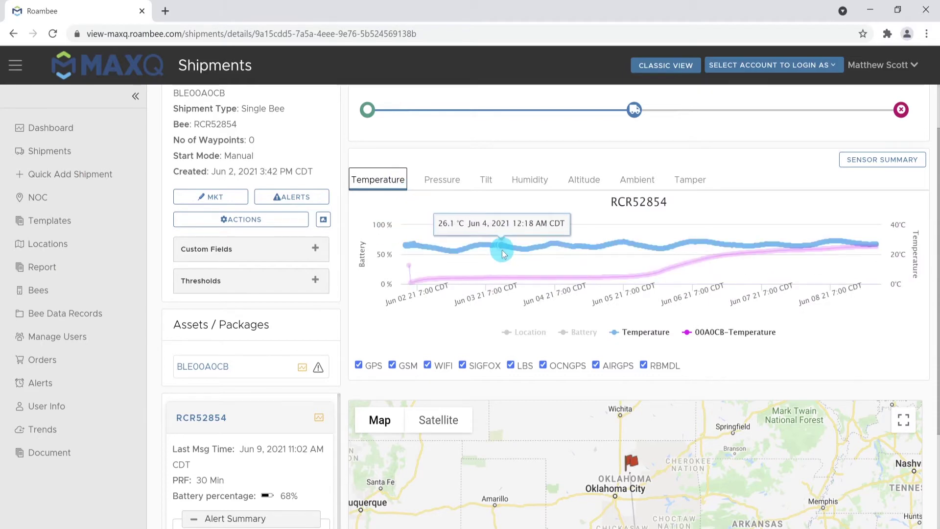
left_click(503, 253)
scroll(441, 279, "down", 1)
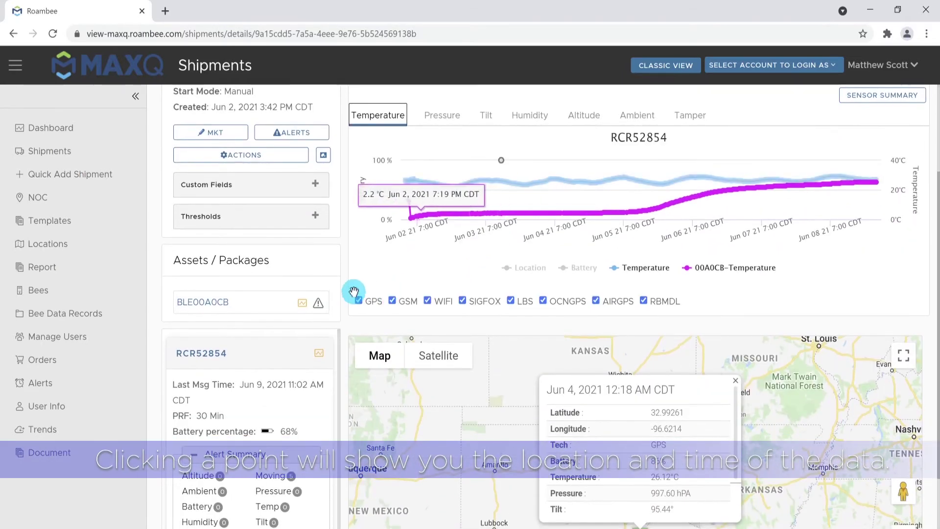
scroll(354, 292, "down", 1)
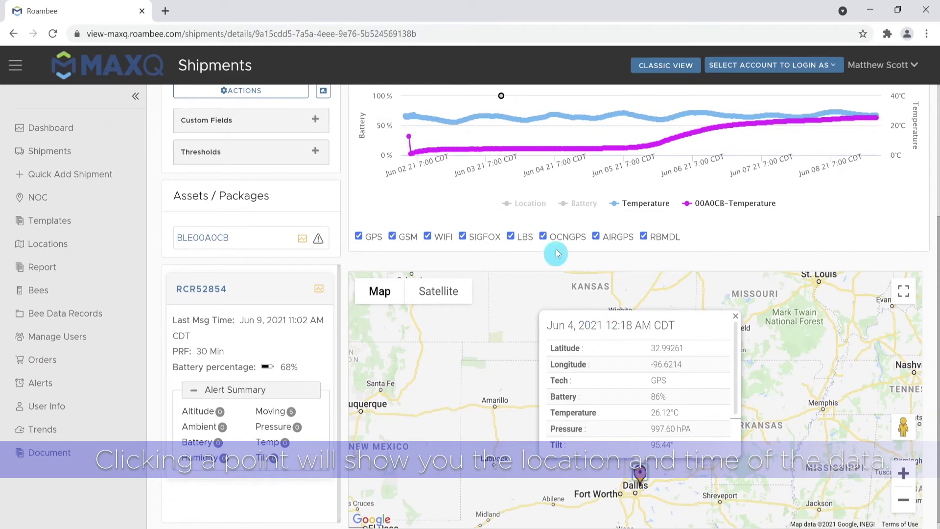
scroll(408, 214, "up", 2)
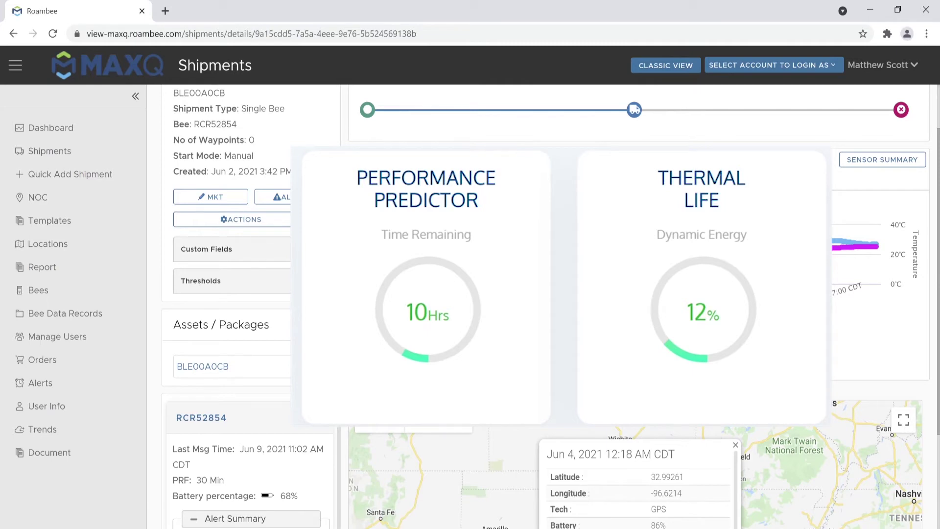
Show bee RCR52854's Sensor Summary (27.1 °C, 56% humidity, 997 hPa, 1% energy) and close the Performance Predictor overlay
scroll(551, 306, "up", 1)
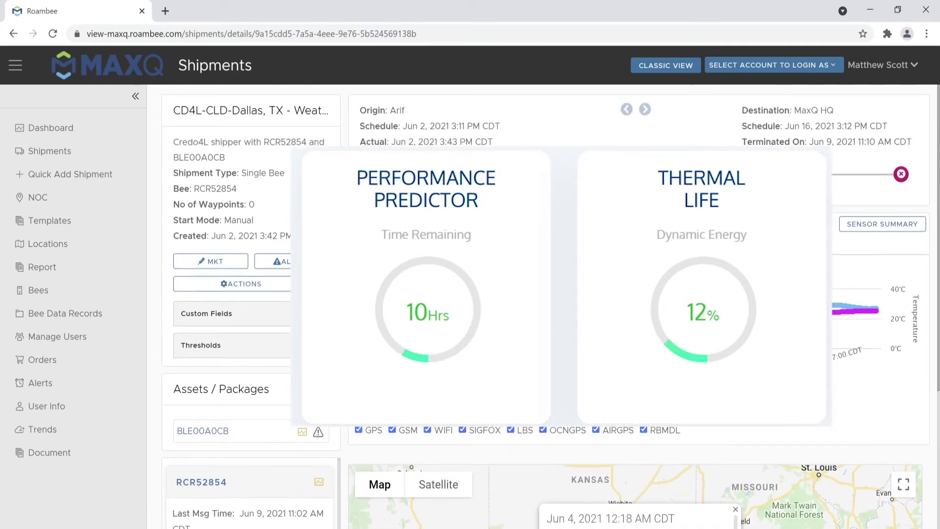
left_click(876, 236)
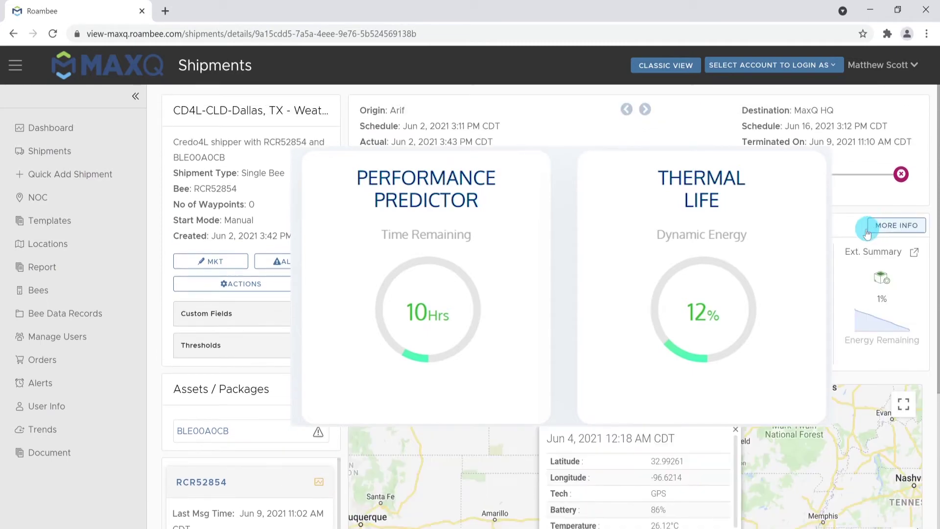
left_click(515, 229)
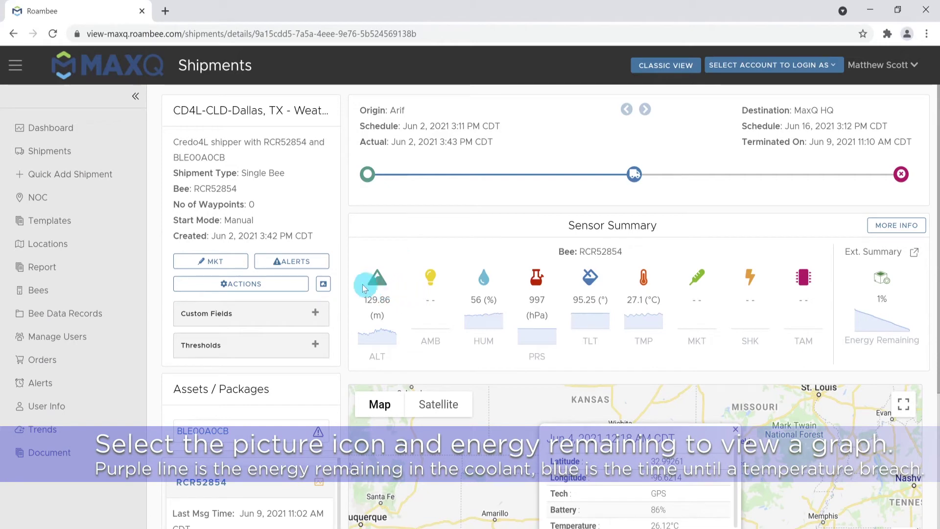
left_click(319, 288)
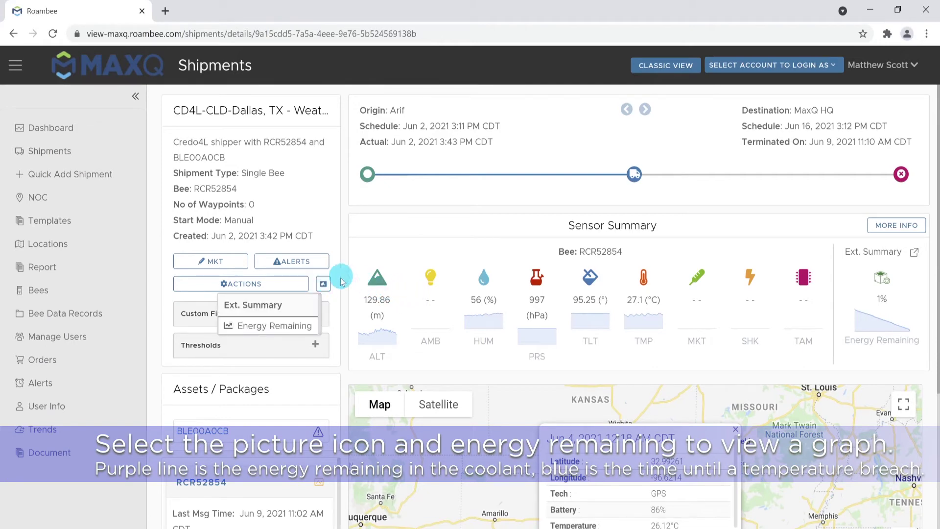
left_click(279, 326)
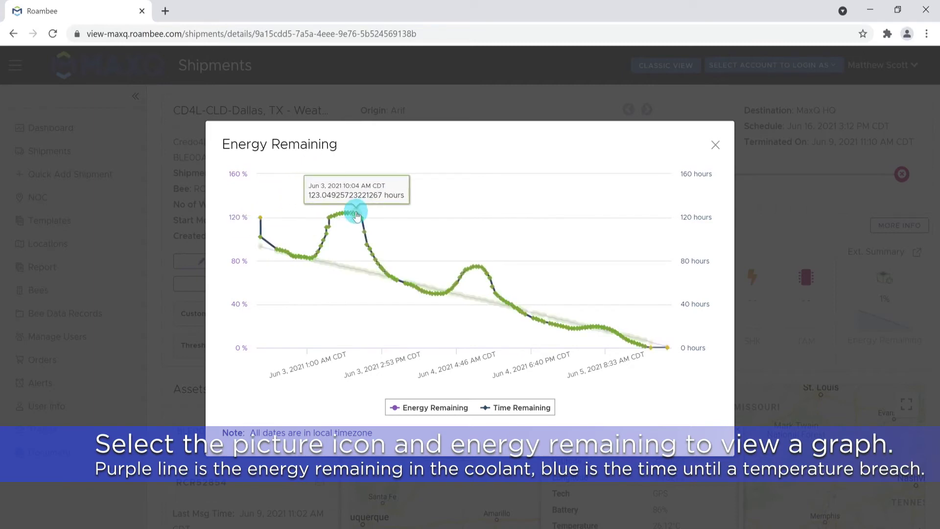
left_click(520, 412)
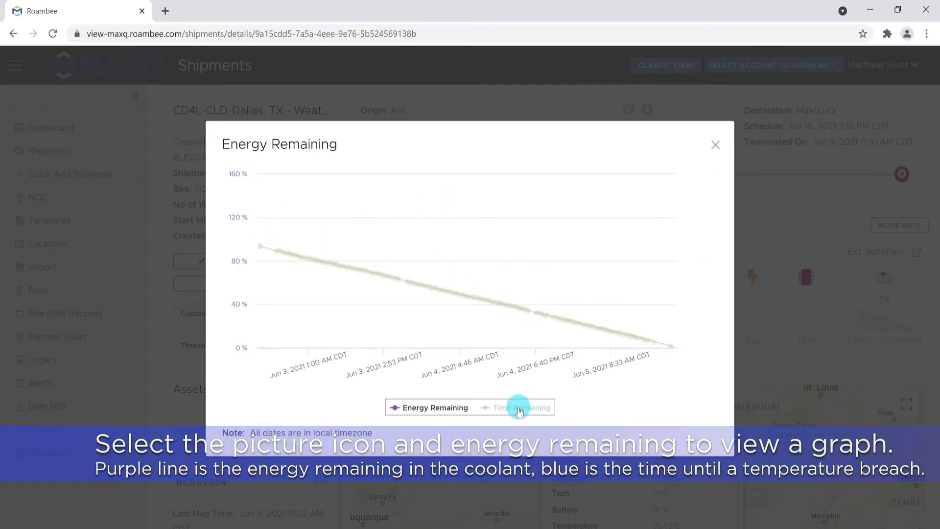
left_click(519, 410)
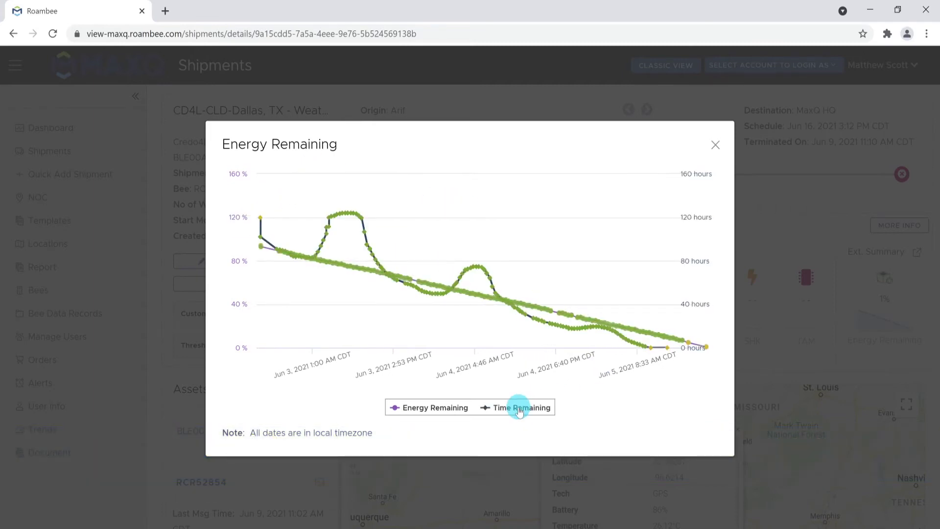
left_click(447, 411)
left_click(447, 411)
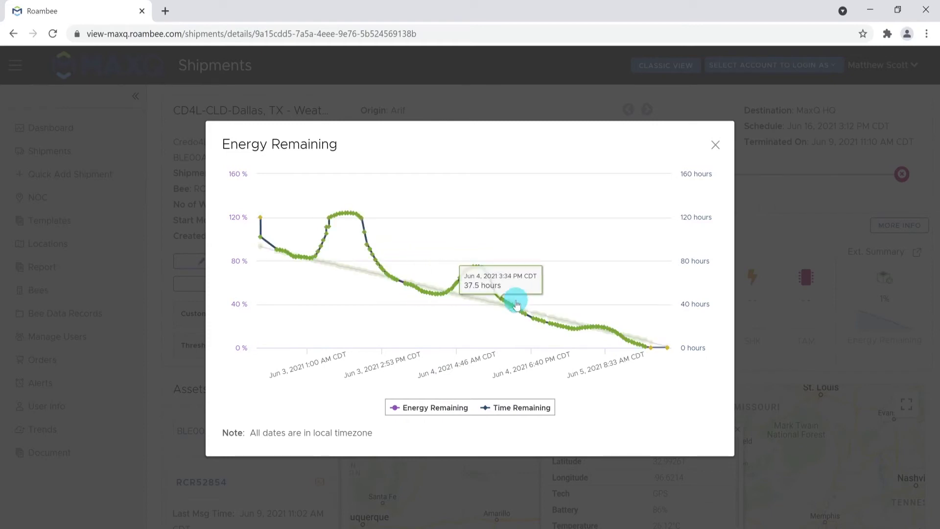
left_click(718, 151)
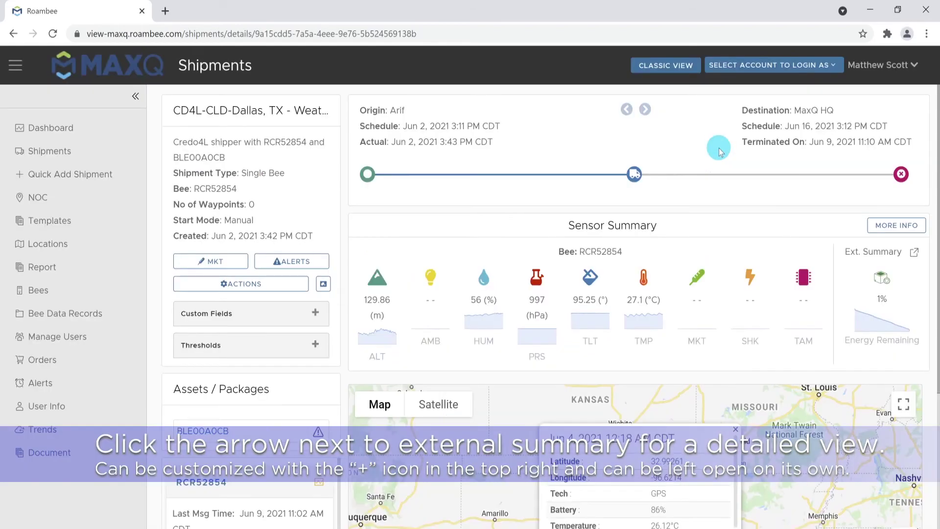
Open the detailed external summary, then start completing the MaxQ Demo Shipment from ACTIONS
left_click(917, 256)
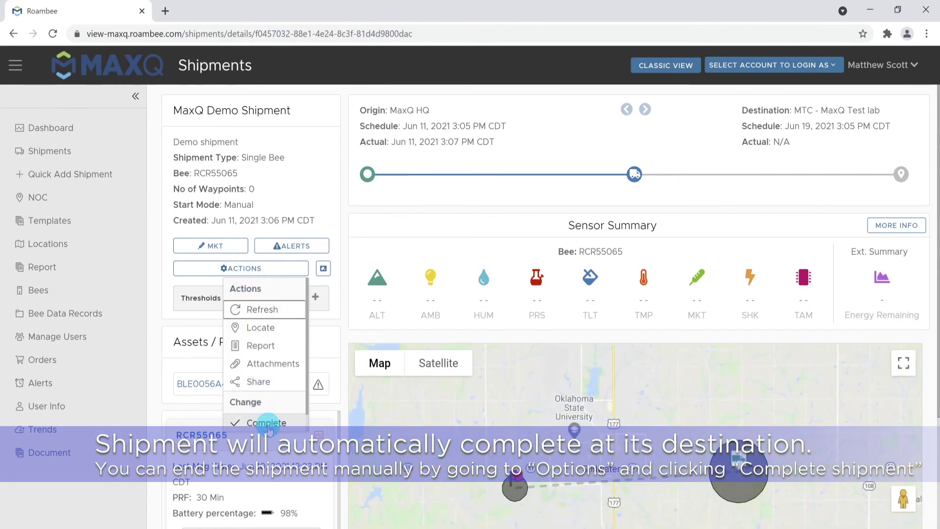
left_click(269, 426)
Force-complete the MaxQ Demo Shipment with reason 'Video' and dismiss the confirmation
left_click(611, 320)
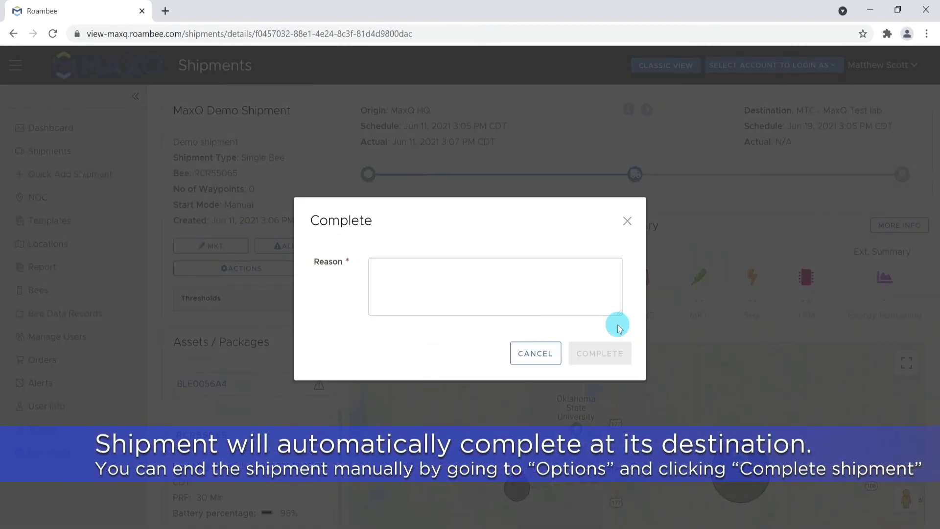
left_click(585, 307)
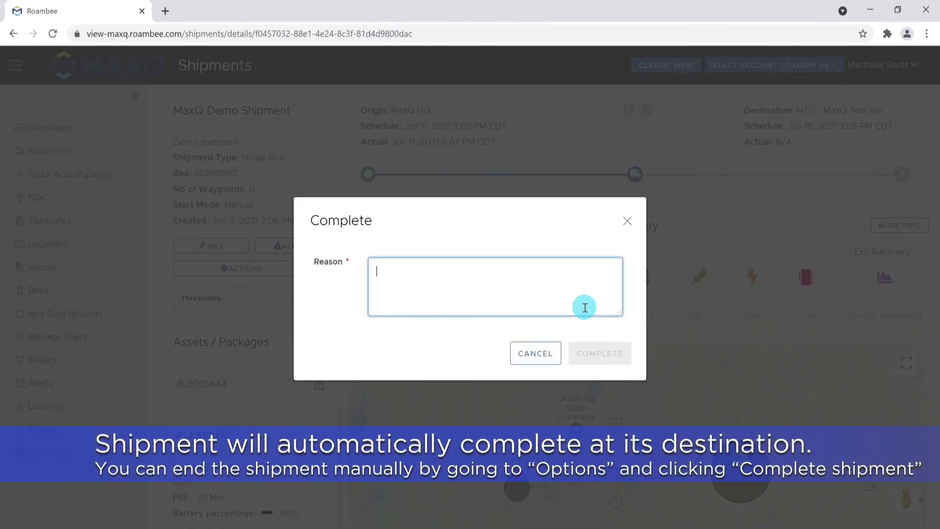
type("Video")
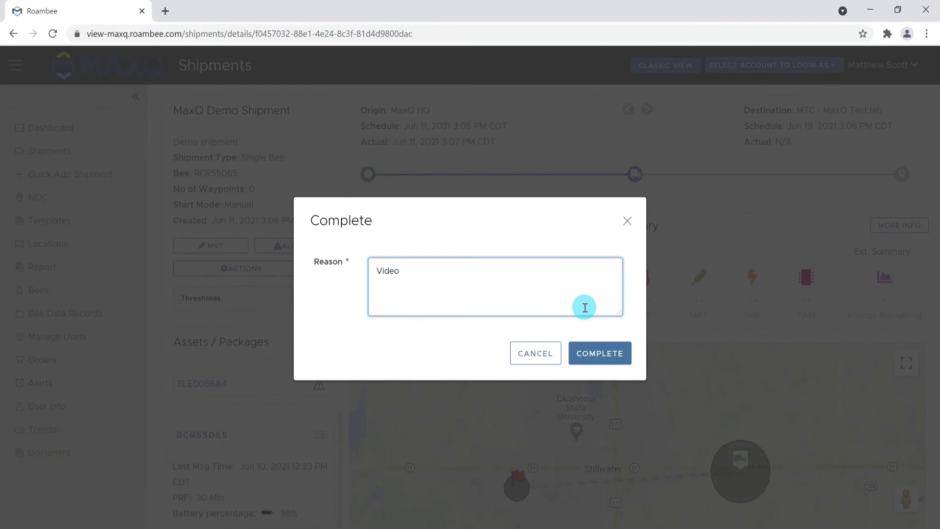
left_click(598, 353)
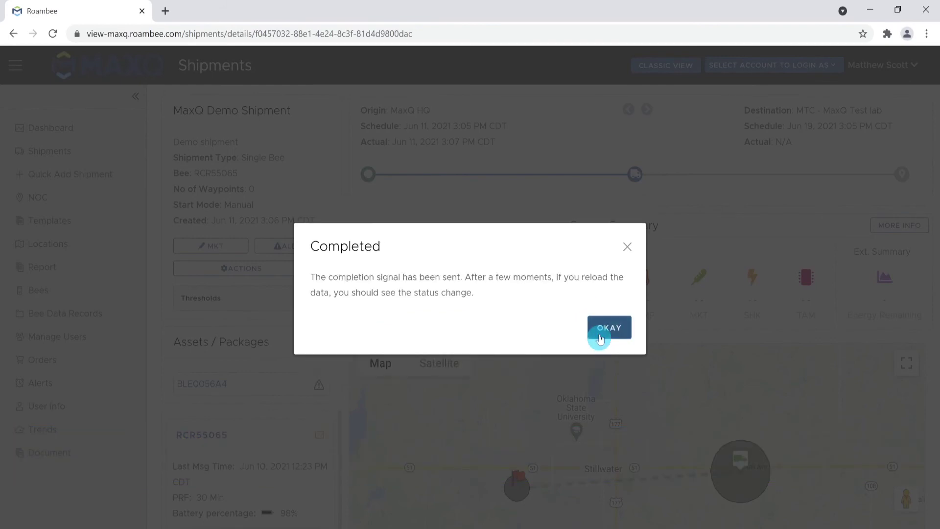
left_click(602, 325)
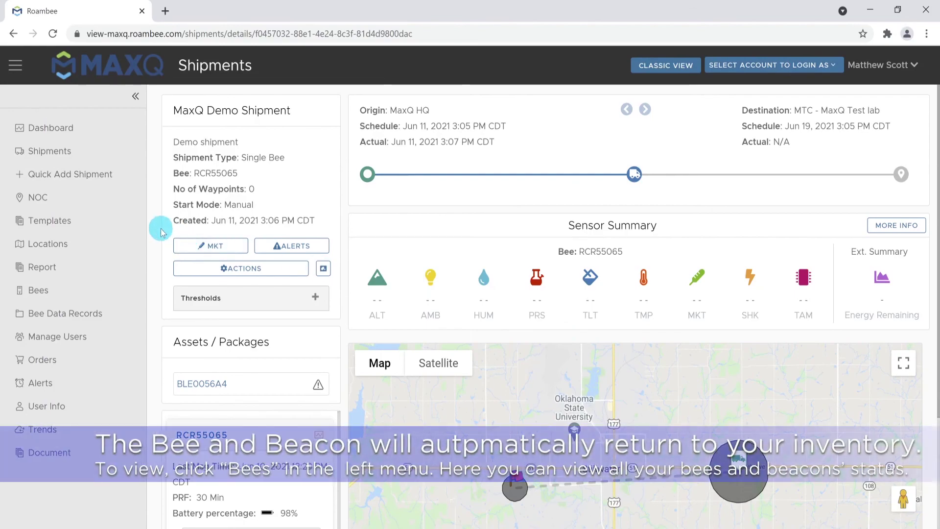
Review the Bees and beacons inventory grid, then return to the previous page
left_click(108, 289)
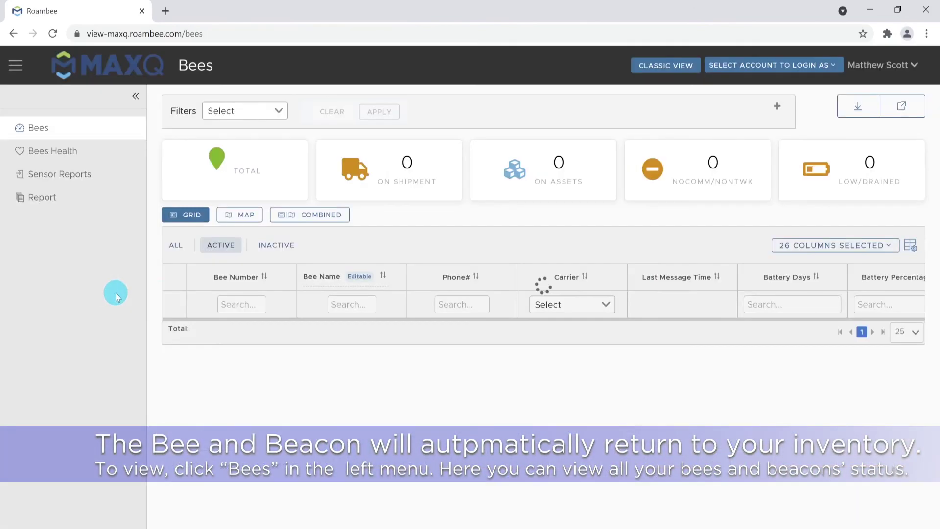
scroll(151, 291, "down", 3)
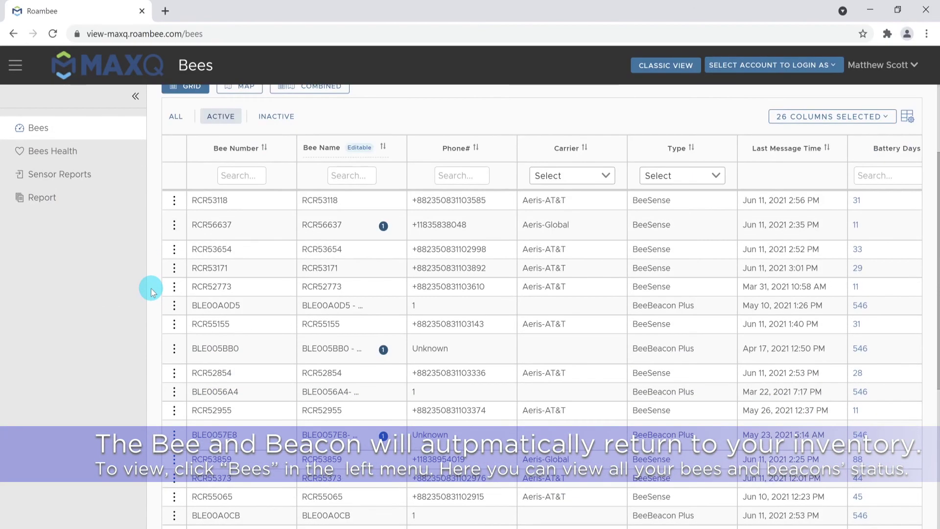
scroll(151, 289, "up", 3)
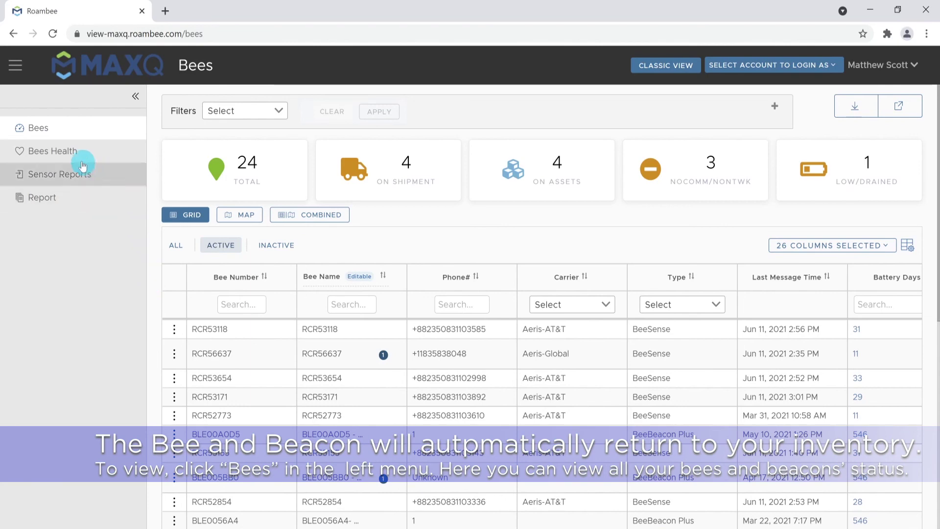
left_click(13, 33)
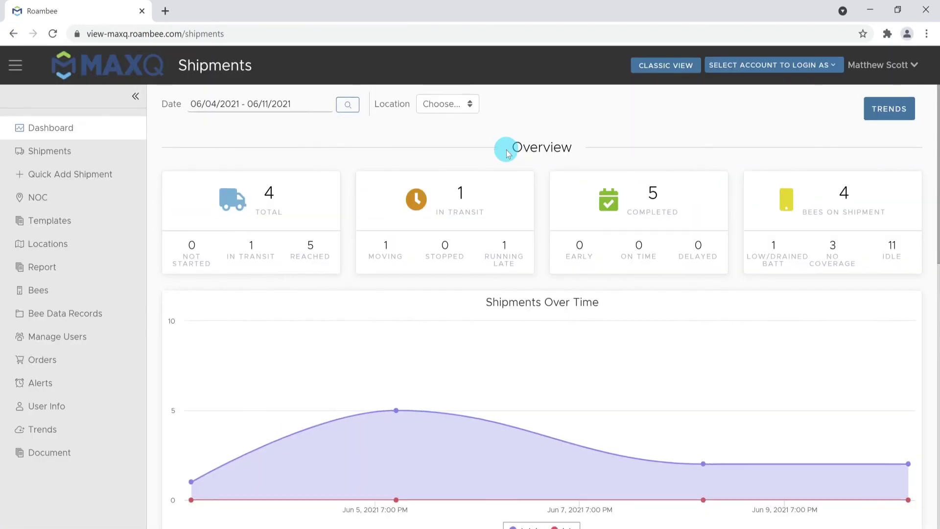
Generate a report for the latest MaxQ Demo Shipment in the Completed shipments list
scroll(440, 196, "down", 2)
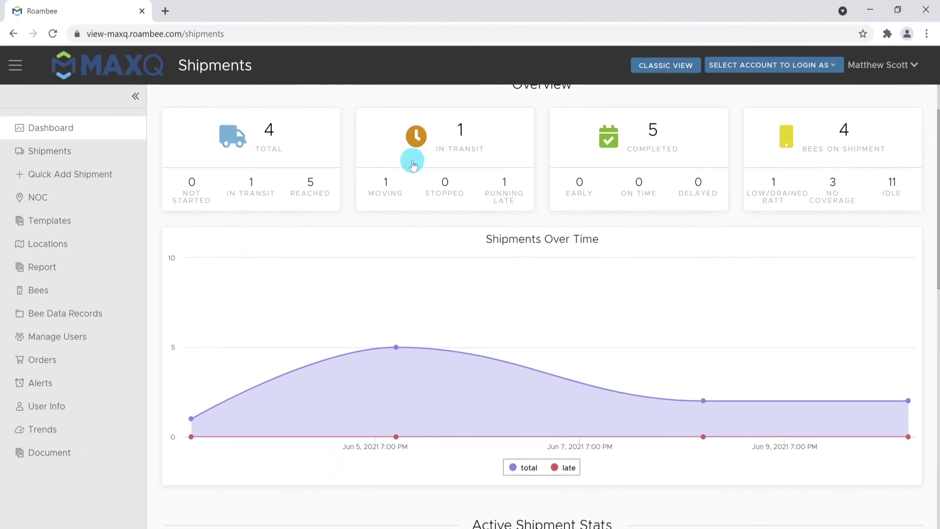
left_click(94, 154)
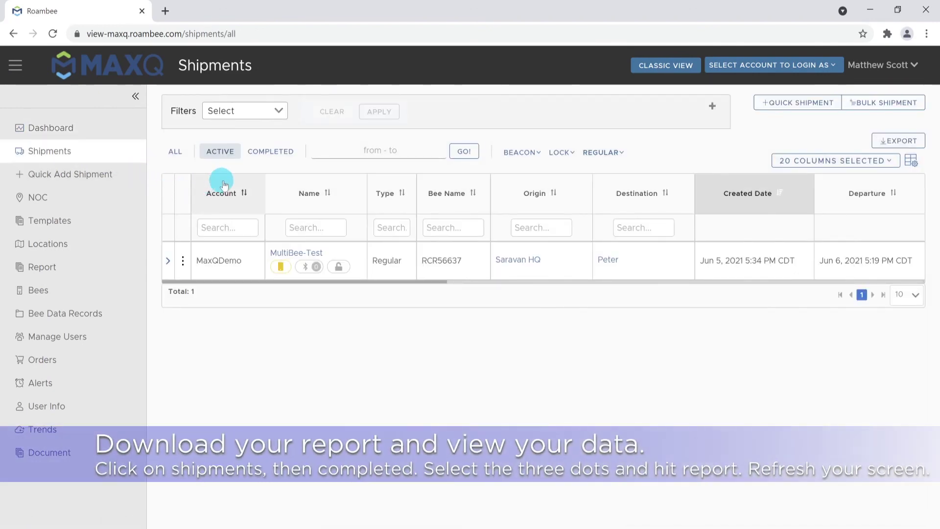
left_click(264, 151)
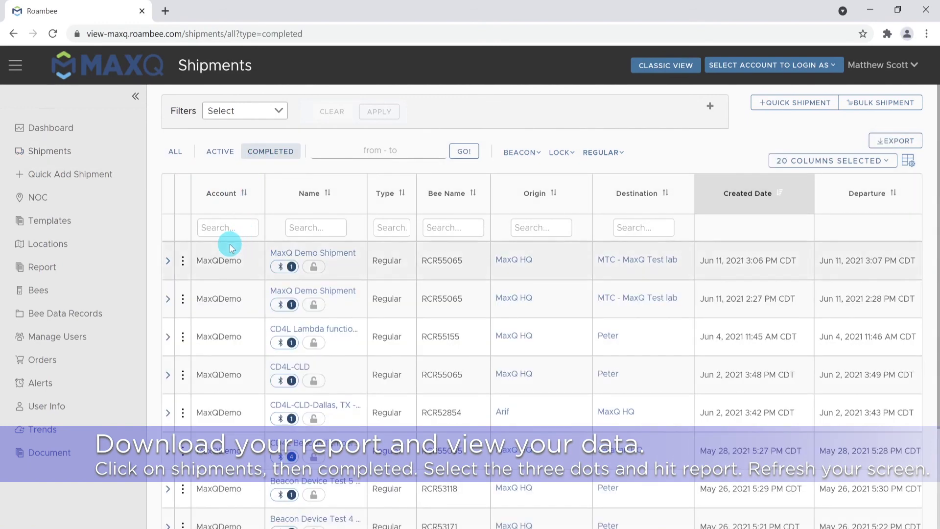
left_click(183, 261)
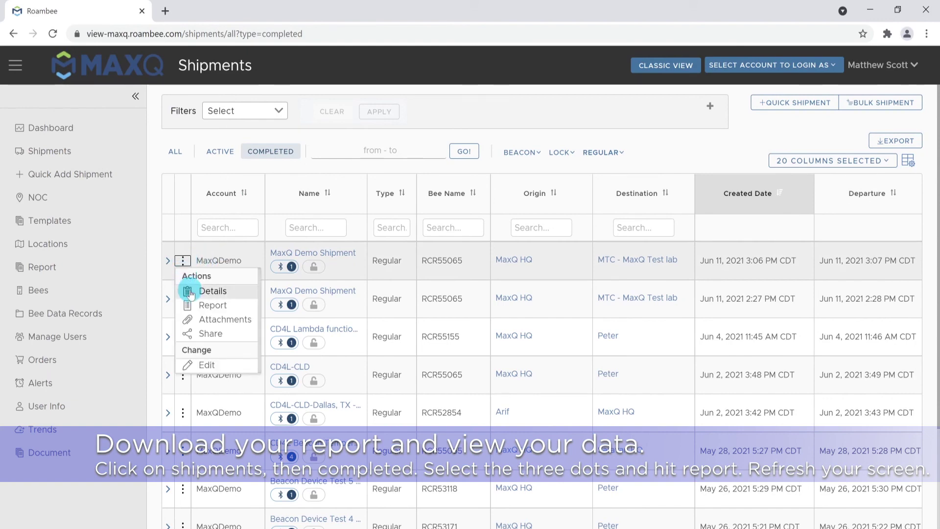
left_click(206, 304)
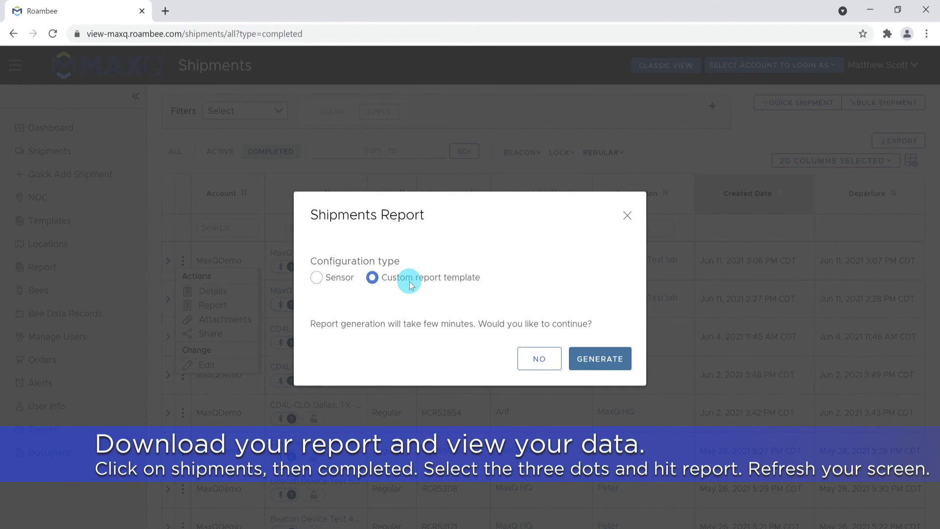
left_click(600, 357)
Download the generated shipment report PDF and open it
scroll(685, 339, "right", 3)
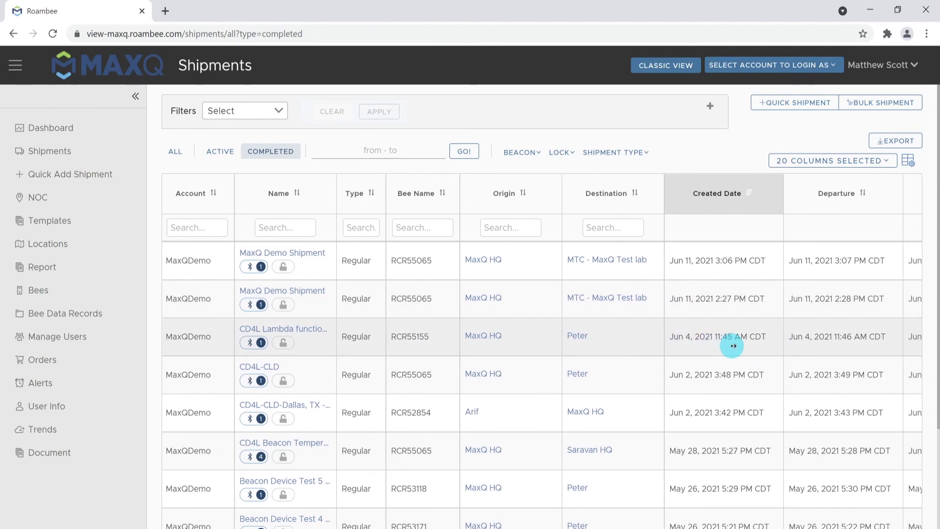
scroll(763, 349, "right", 10)
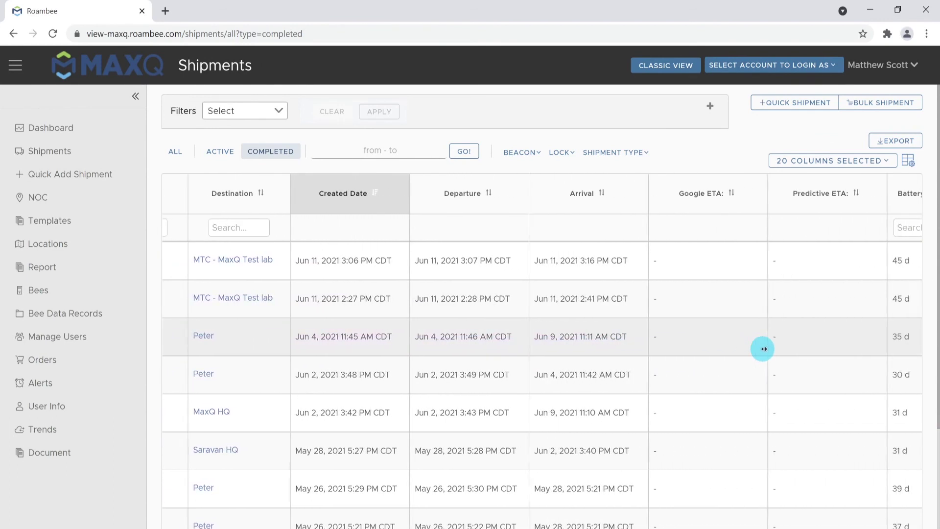
scroll(762, 349, "right", 15)
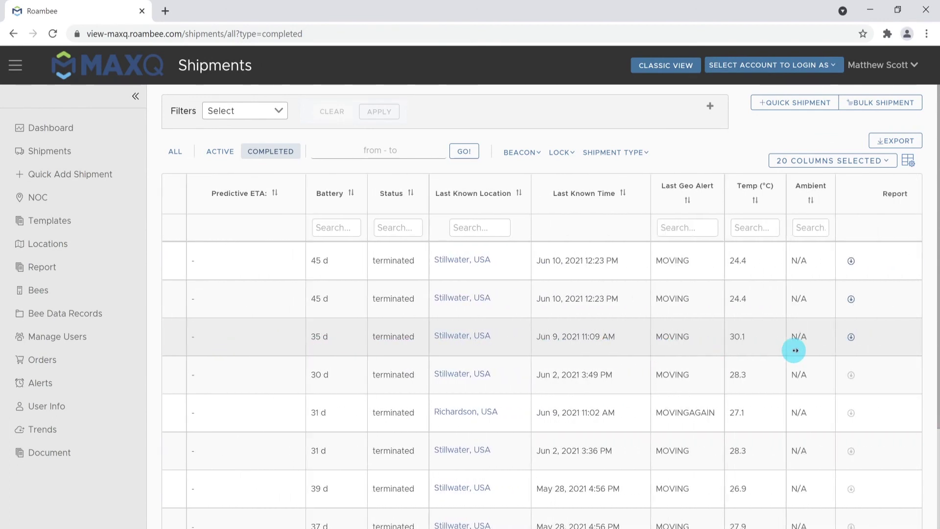
scroll(788, 352, "right", 3)
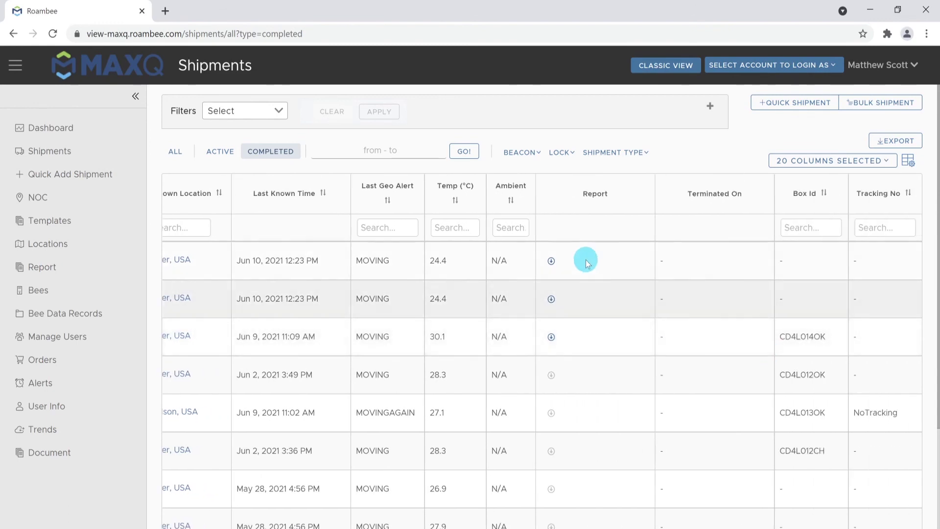
left_click(552, 261)
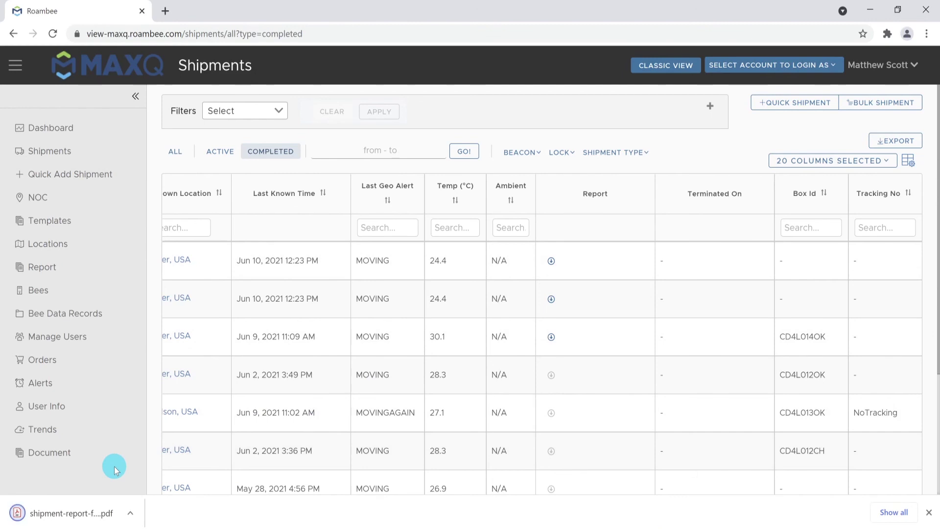
left_click(109, 510)
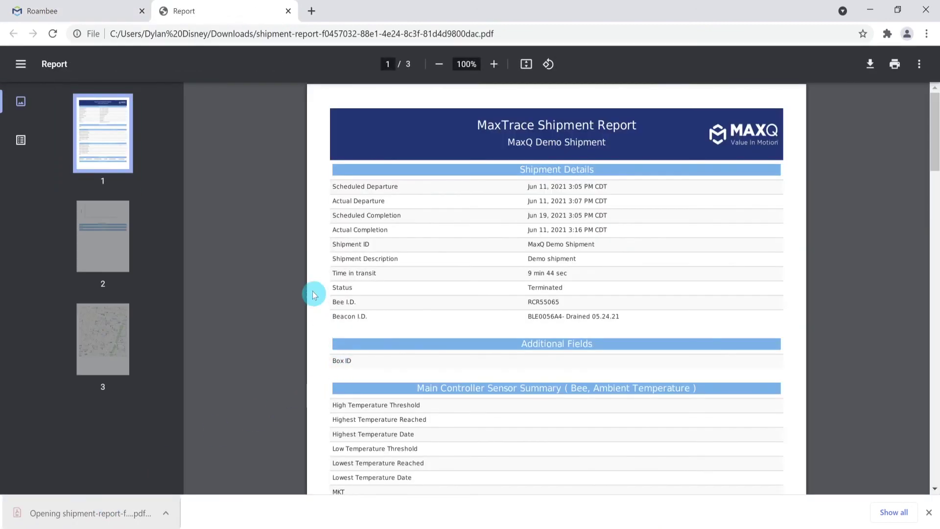
Scroll through the report showing 9 min 44 sec in transit and beacon BLE0056A4
scroll(305, 279, "down", 4)
scroll(302, 282, "up", 4)
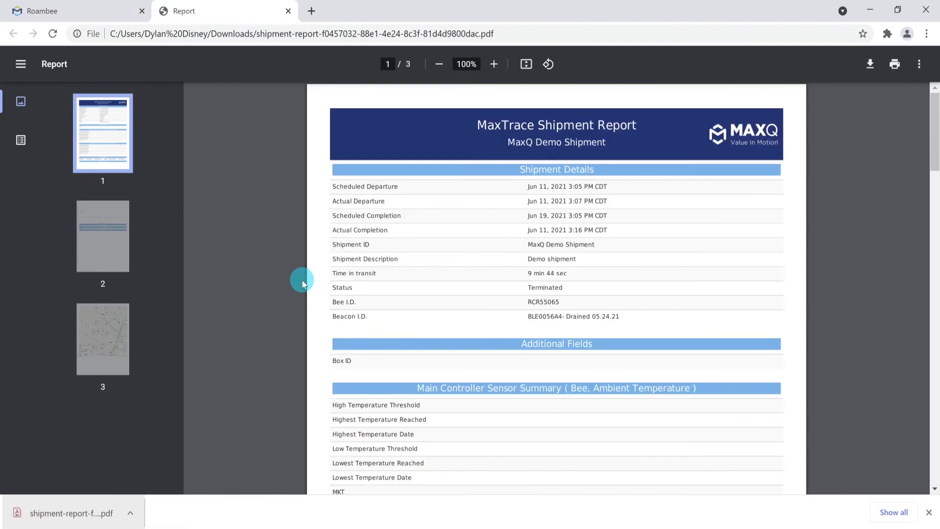